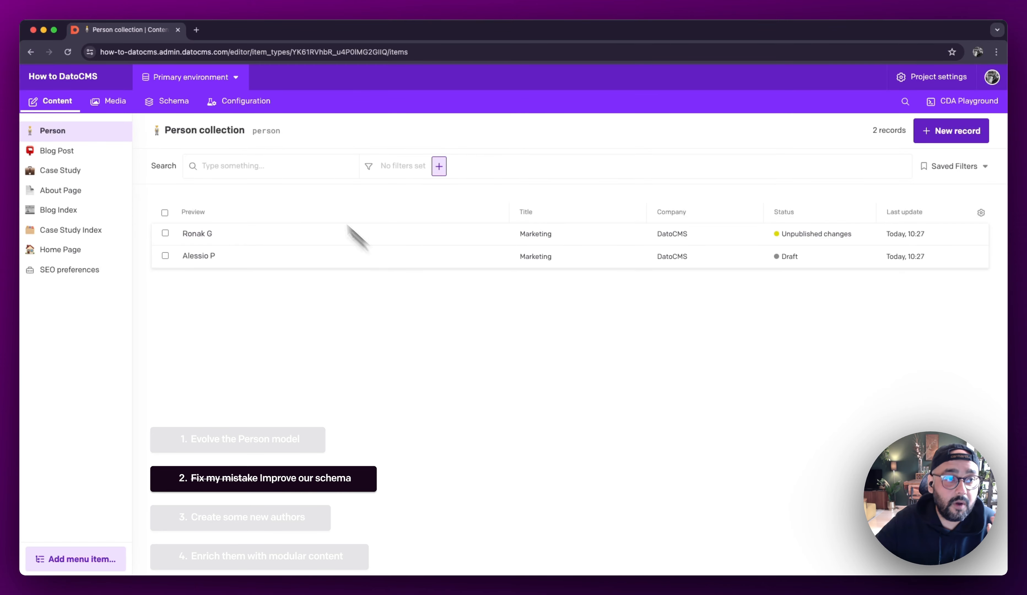
Step: Review the fields of the Contact Info block and of the Person model in the schema
{"action": "left_click", "coordinate": [168, 101]}
{"action": "left_click", "coordinate": [84, 144]}
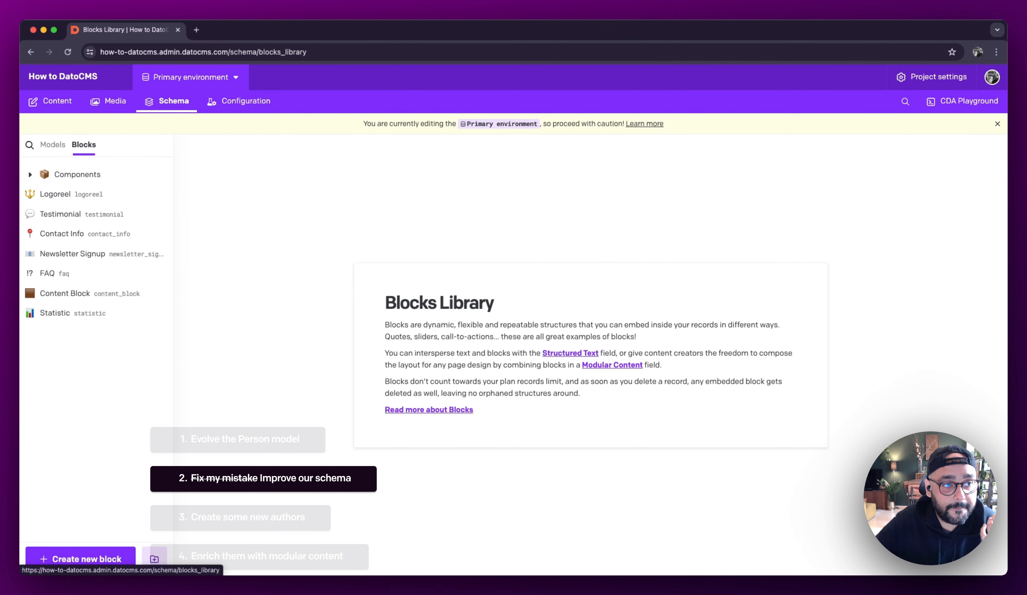
{"action": "left_click", "coordinate": [78, 234]}
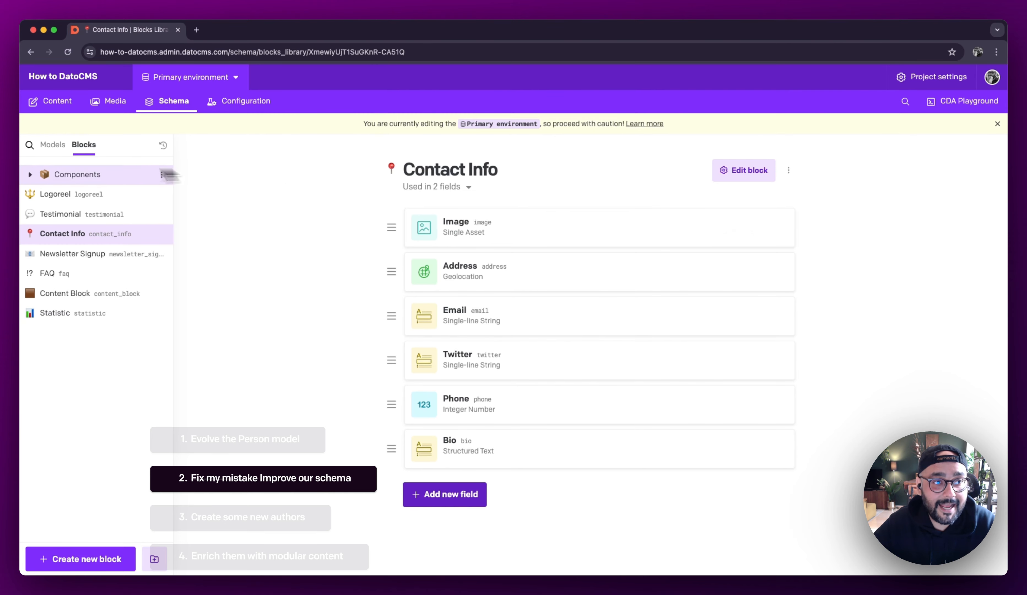
{"action": "left_click", "coordinate": [54, 145]}
{"action": "left_click", "coordinate": [64, 173]}
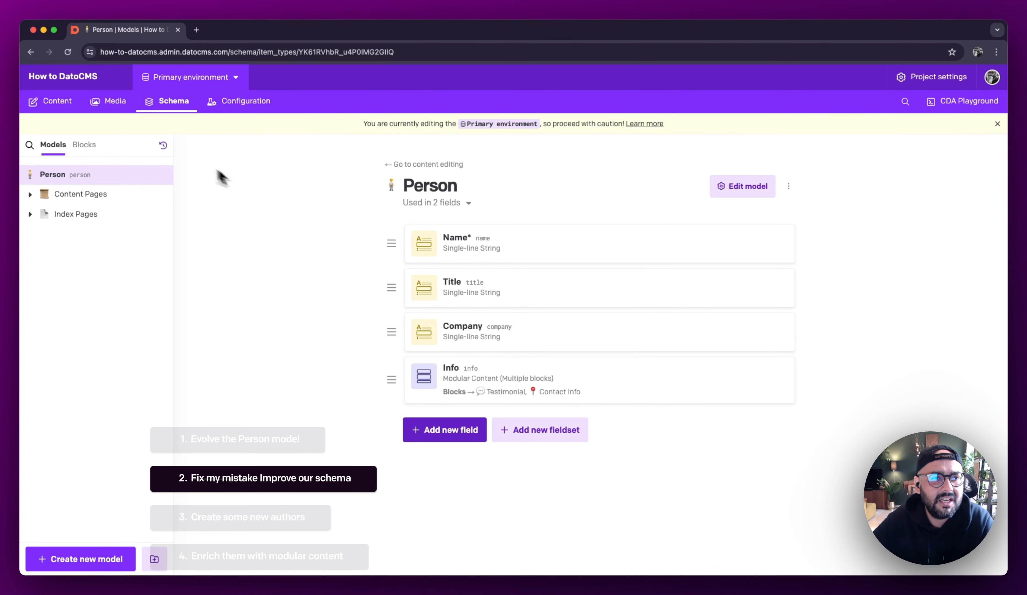
Step: Check which block types the Info field offers in the first Person record, and return to the collection
{"action": "left_click", "coordinate": [57, 101]}
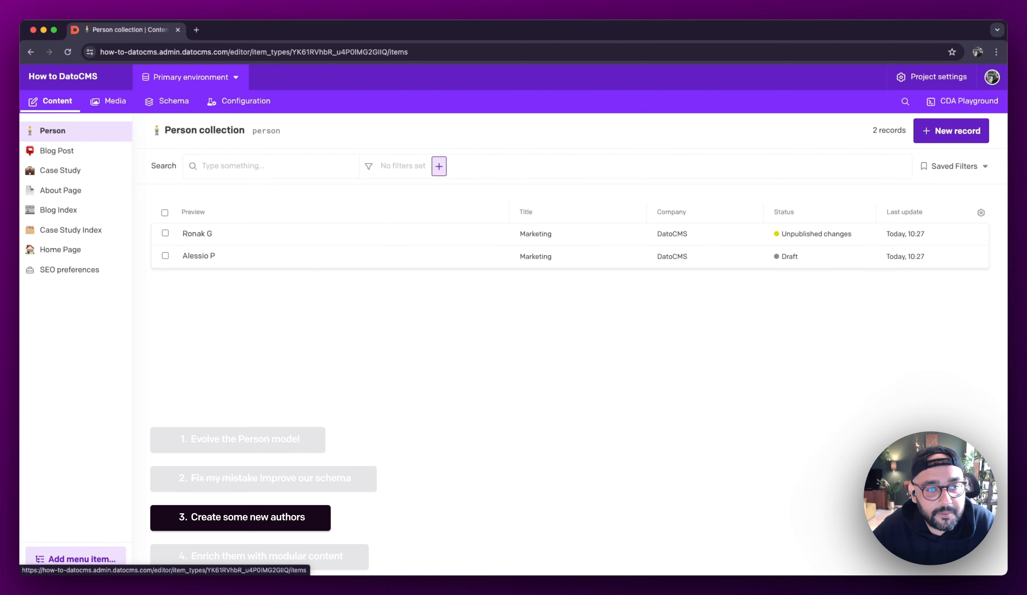
{"action": "left_click", "coordinate": [204, 236]}
{"action": "left_click", "coordinate": [365, 365]}
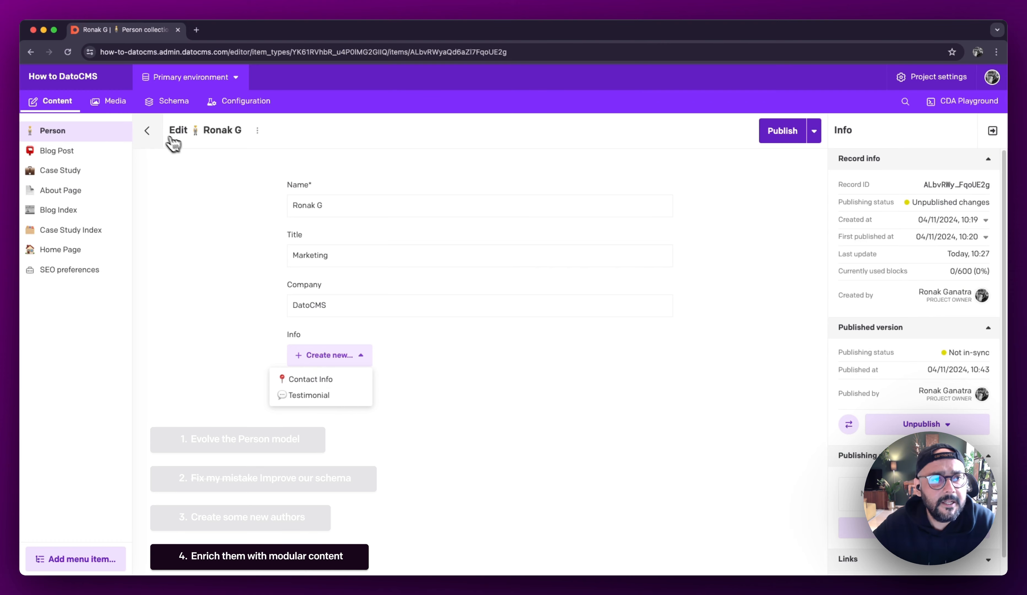
{"action": "left_click", "coordinate": [148, 132]}
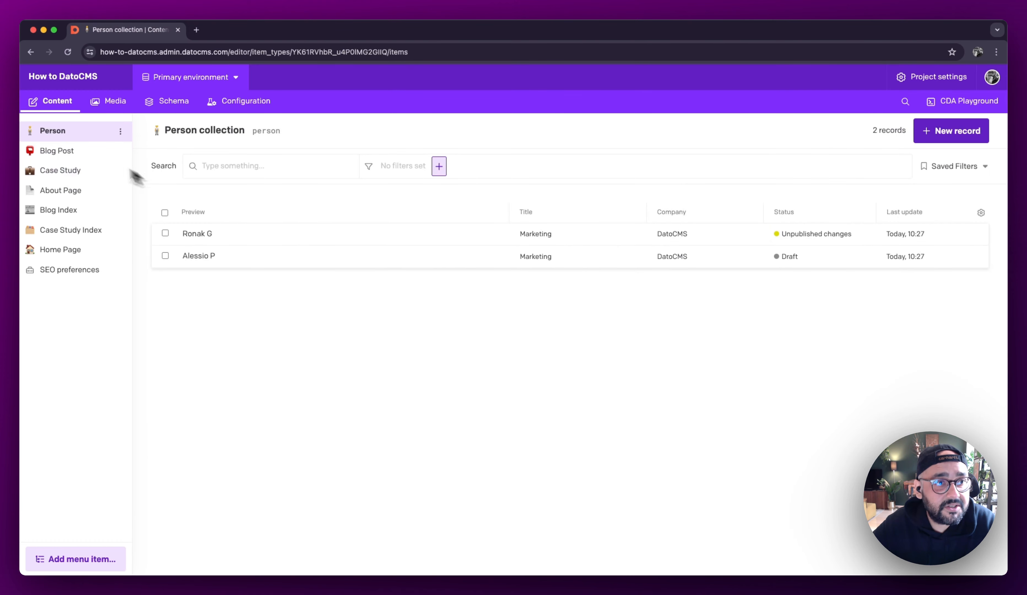
Step: Start a new Single-line String field named Category in the Person model
{"action": "left_click", "coordinate": [175, 102]}
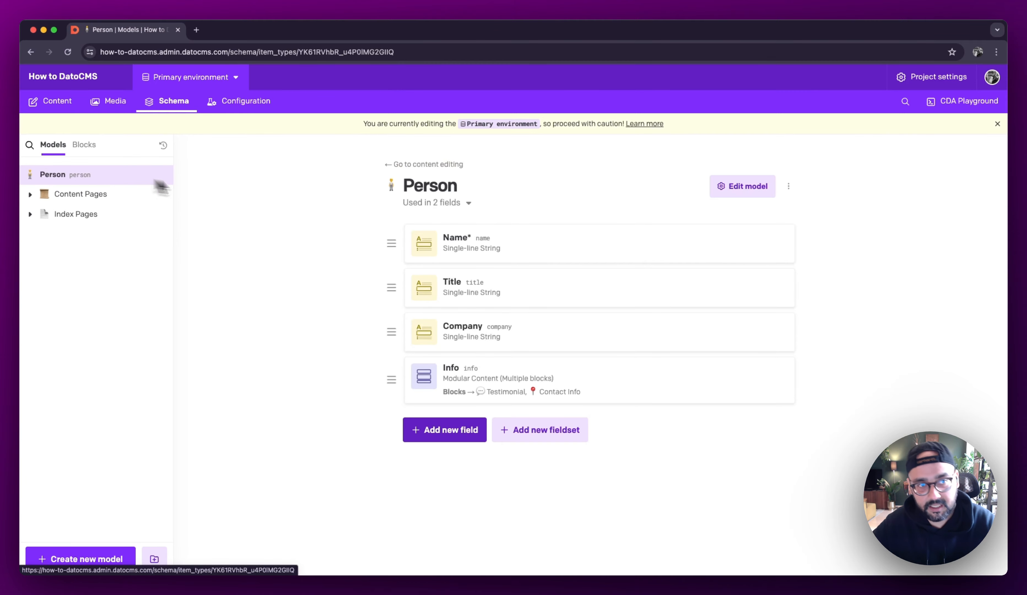
{"action": "left_click", "coordinate": [468, 432]}
{"action": "left_click", "coordinate": [359, 182]}
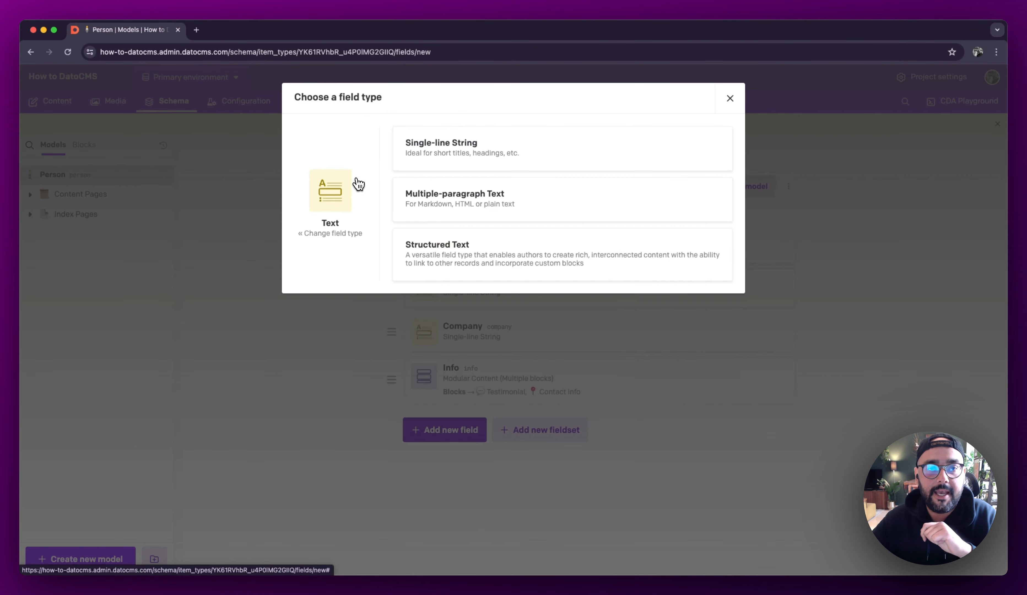
{"action": "left_click", "coordinate": [453, 165]}
{"action": "type", "text": "c"}
{"action": "key", "text": "BackSpace"}
{"action": "type", "text": "Category"}
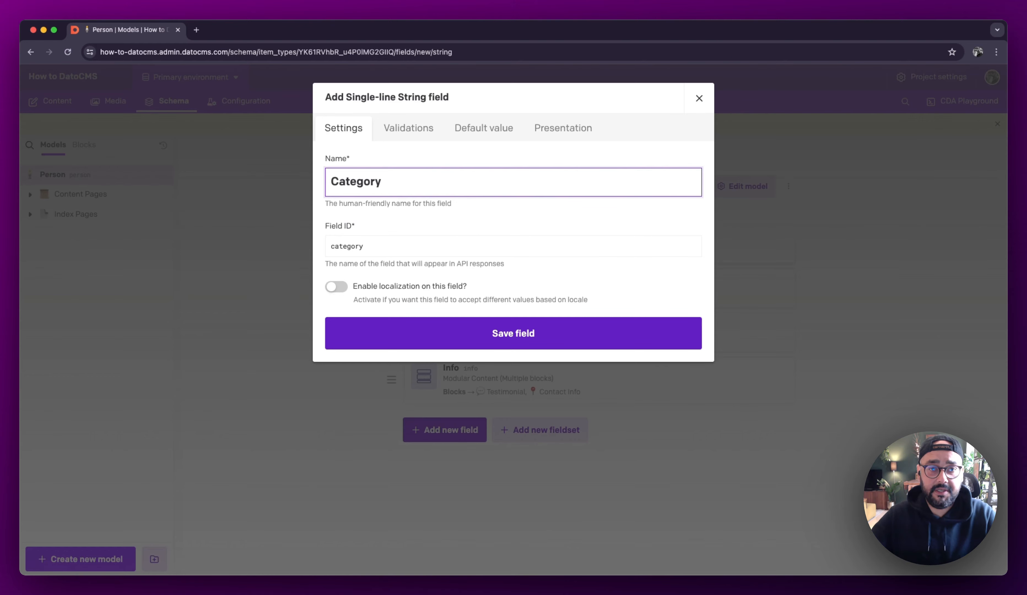
Step: Try to restrict the Category field to the specified values Author and Customer
{"action": "left_click", "coordinate": [411, 129]}
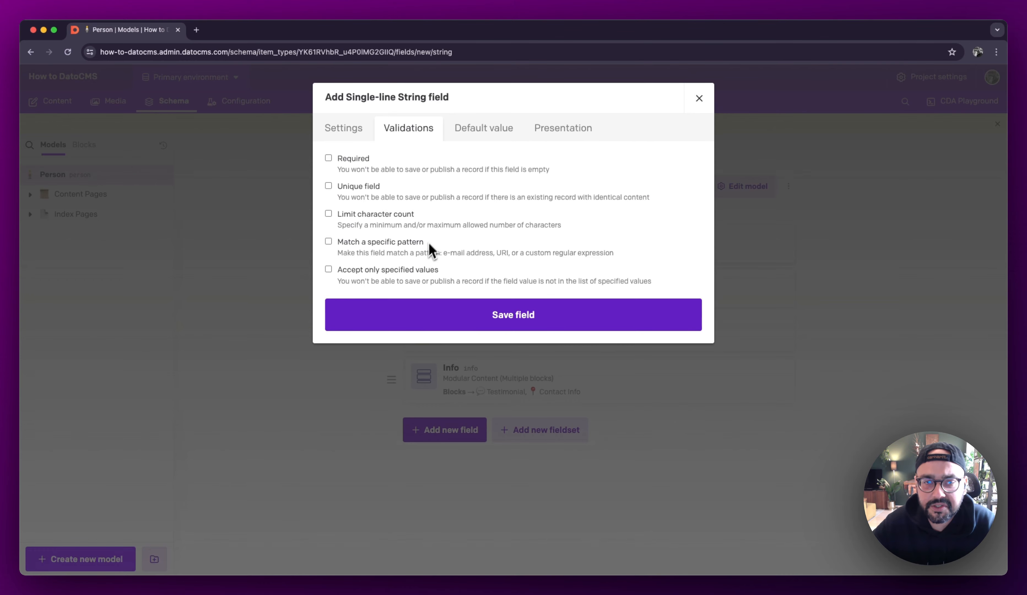
{"action": "left_click", "coordinate": [429, 281]}
{"action": "left_click", "coordinate": [420, 305]}
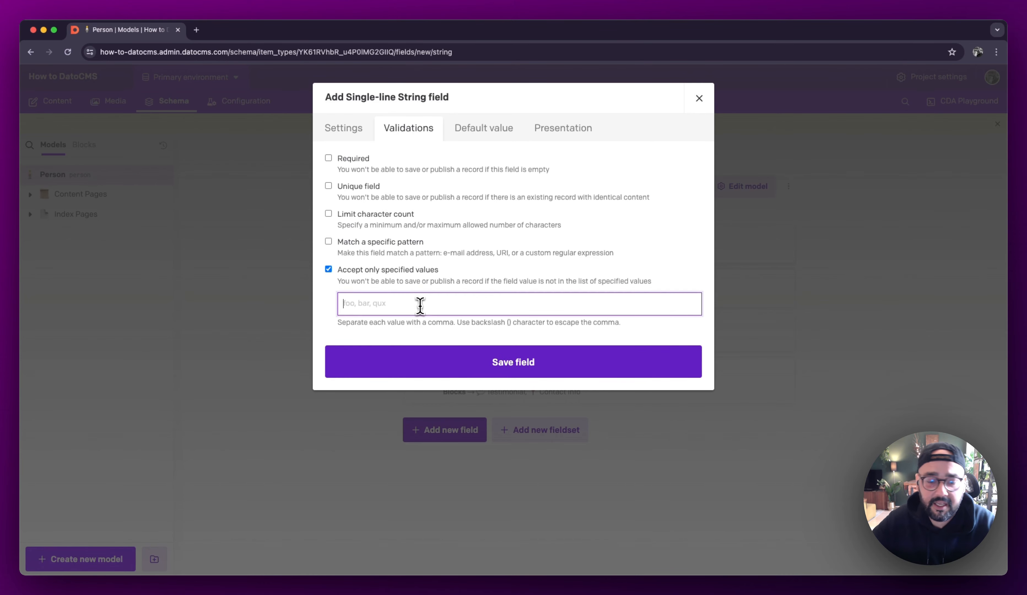
{"action": "type", "text": "Author"}
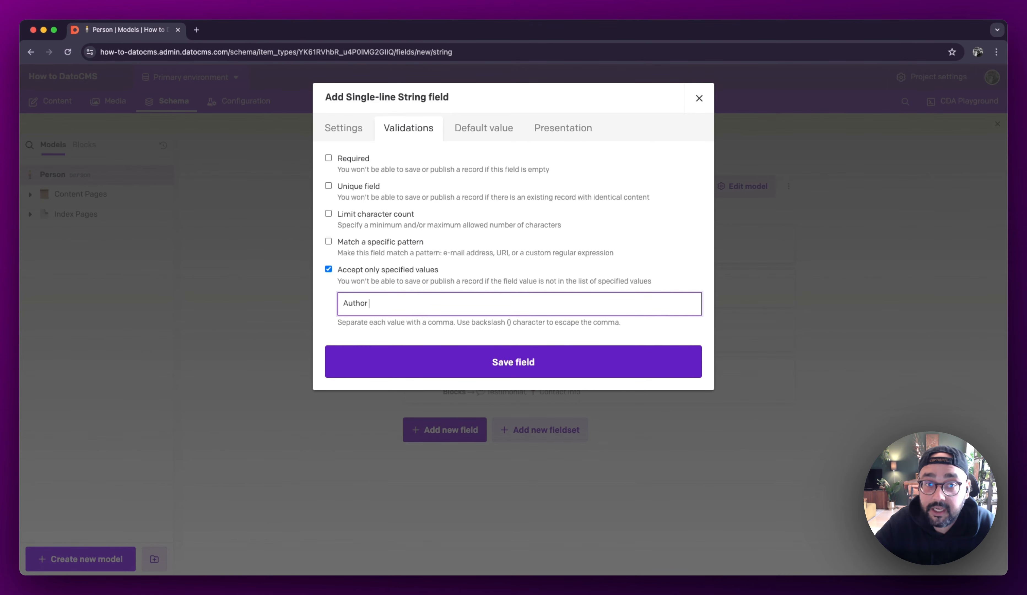
{"action": "type", "text": ", Customer"}
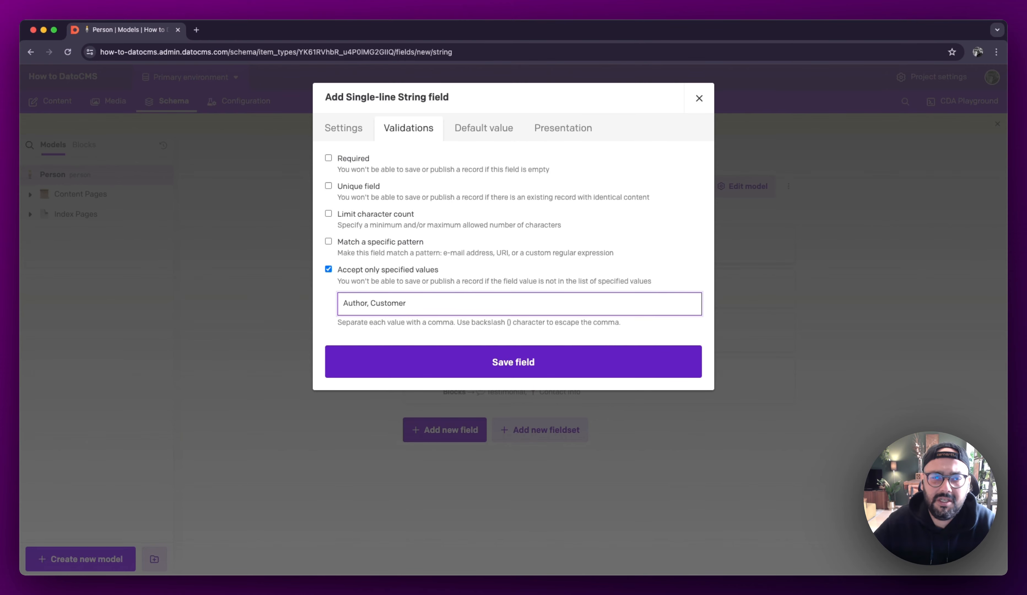
Step: Check the Category field's editor choices and remove its accepted-values restriction
{"action": "left_click", "coordinate": [580, 129]}
{"action": "left_click", "coordinate": [476, 178]}
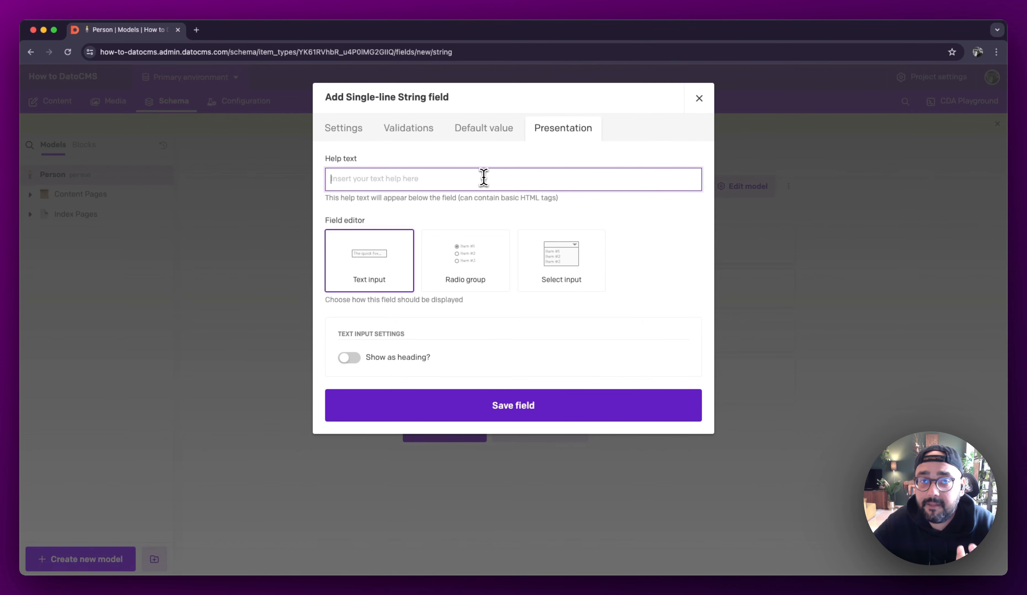
{"action": "left_click", "coordinate": [426, 138]}
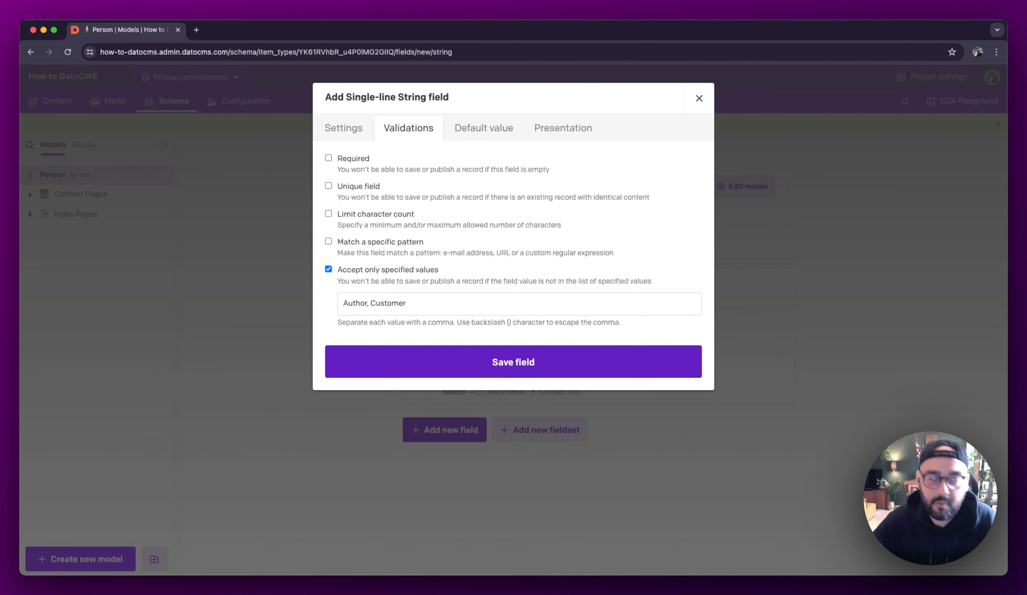
{"action": "double_click", "coordinate": [355, 303]}
{"action": "key", "text": "BackSpace"}
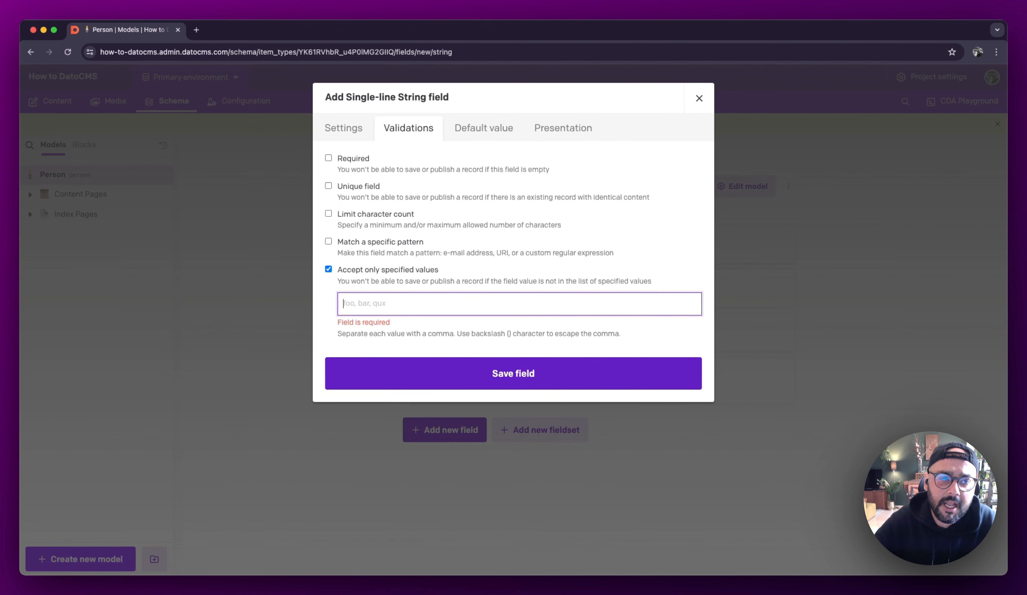
{"action": "left_click", "coordinate": [375, 271]}
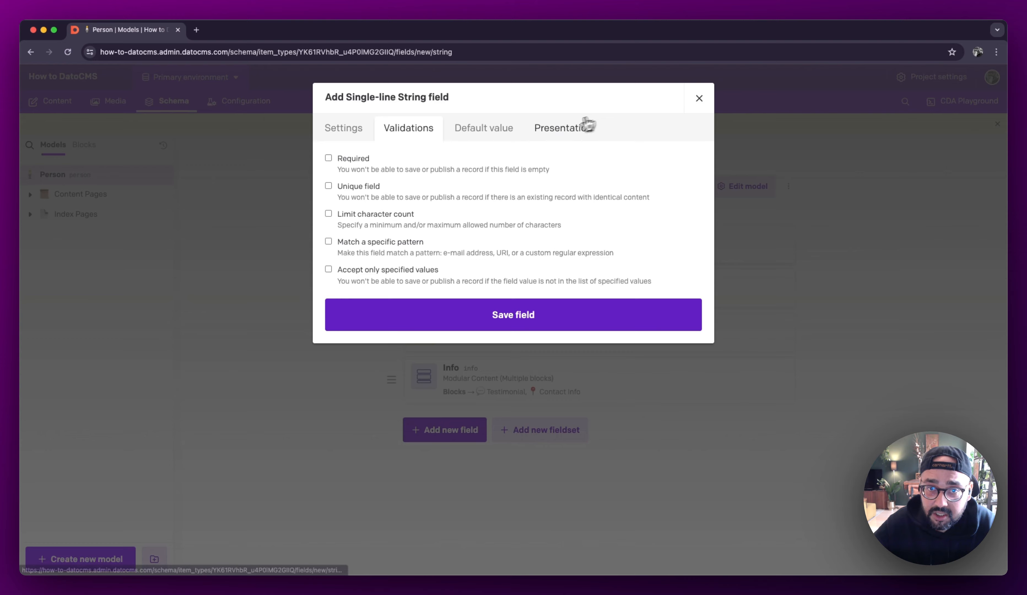
Step: Display the Category field as a radio group and add a third option to it
{"action": "left_click", "coordinate": [563, 128]}
{"action": "left_click", "coordinate": [472, 282]}
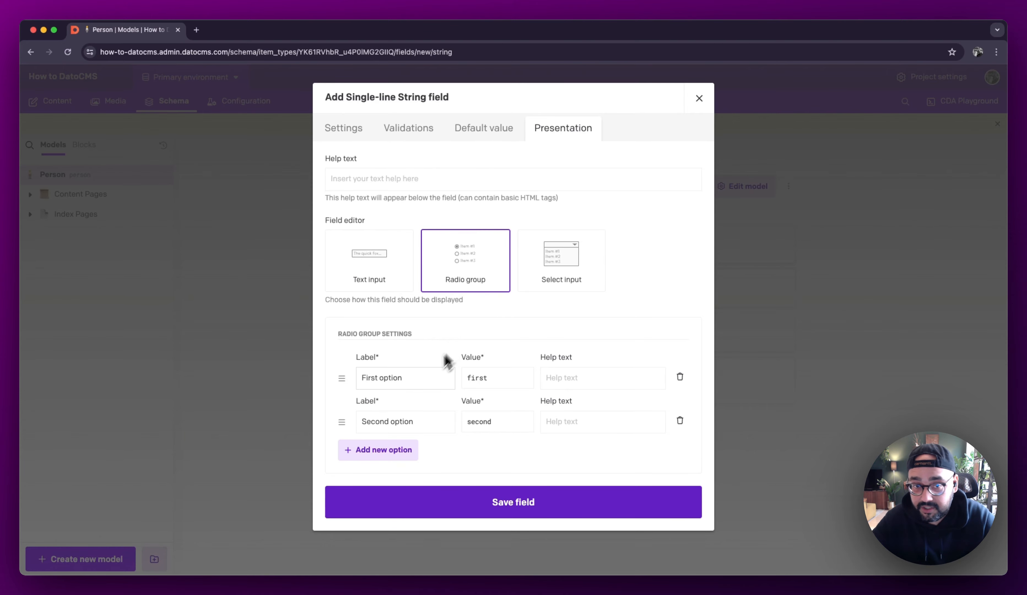
{"action": "left_click", "coordinate": [374, 450]}
Step: Set the first radio option to label Author, value author and help text "Internally creating content"
{"action": "triple_click", "coordinate": [394, 378]}
{"action": "type", "text": "Author"}
{"action": "key", "text": "Tab"}
{"action": "type", "text": "au"}
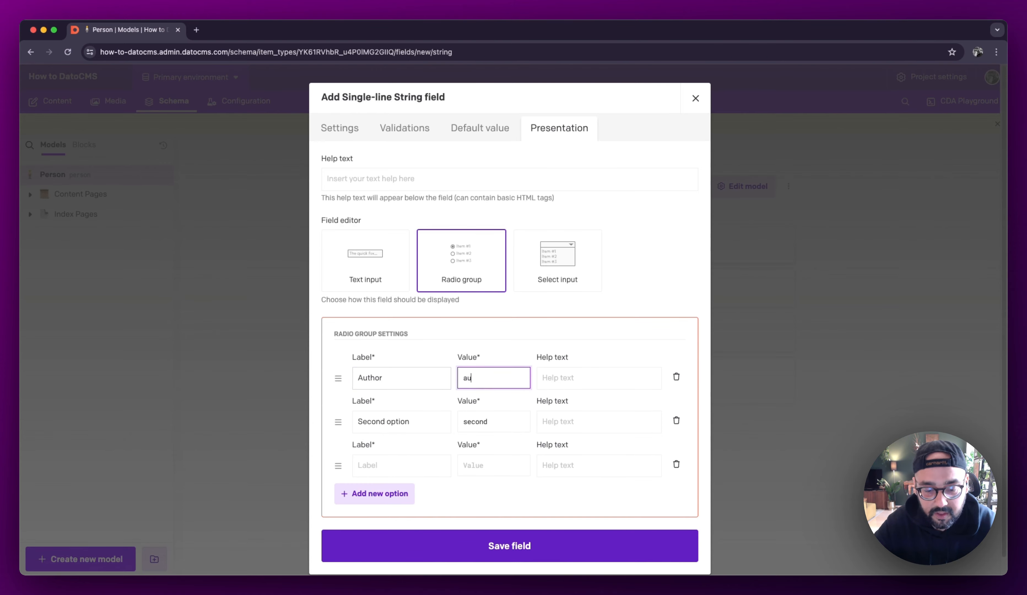
{"action": "key", "text": "Tab"}
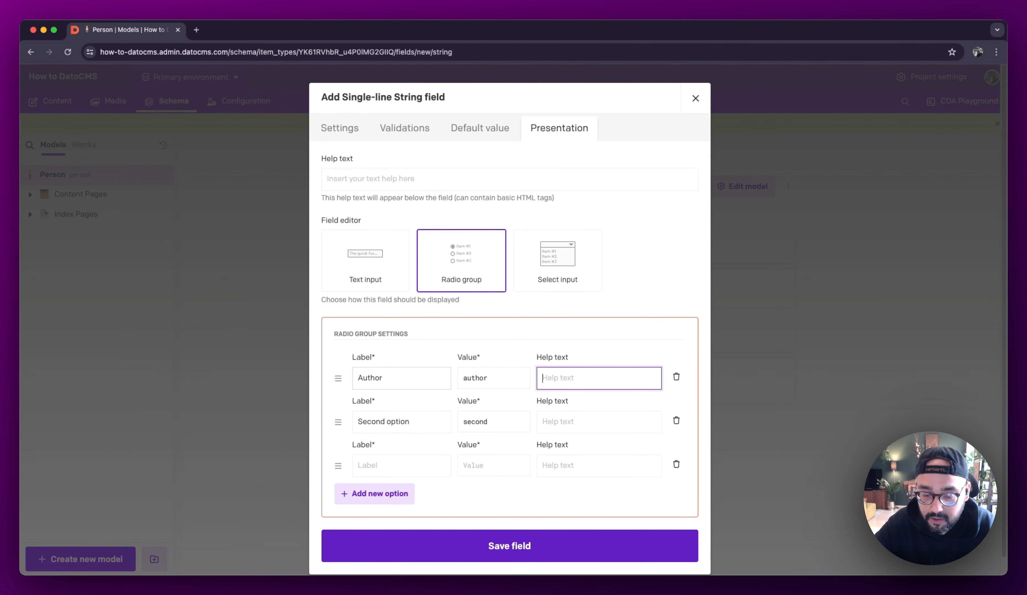
{"action": "type", "text": "Internally c"}
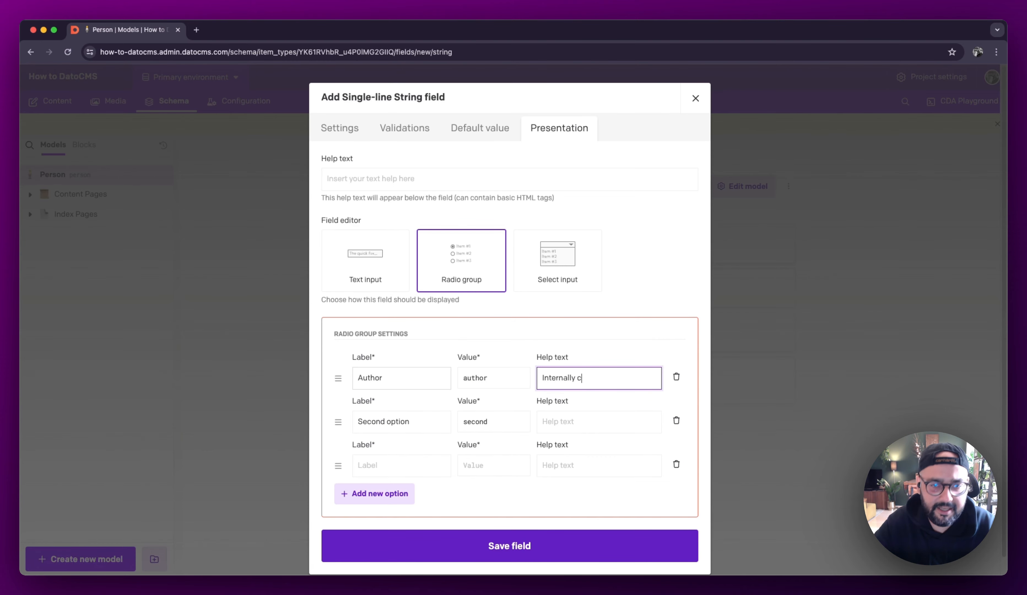
{"action": "key", "text": "Tab"}
{"action": "key", "text": "Tab"}
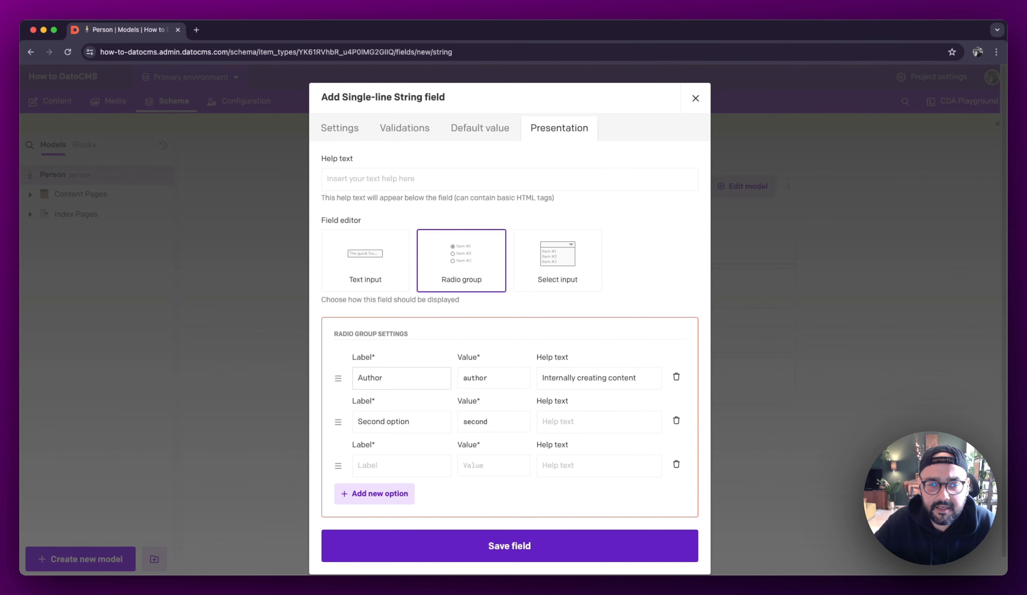
Step: Set the second radio option to label Customer, value customer and help text "Keeping the lights on"
{"action": "type", "text": "Customer"}
{"action": "key", "text": "Tab"}
{"action": "type", "text": "cu"}
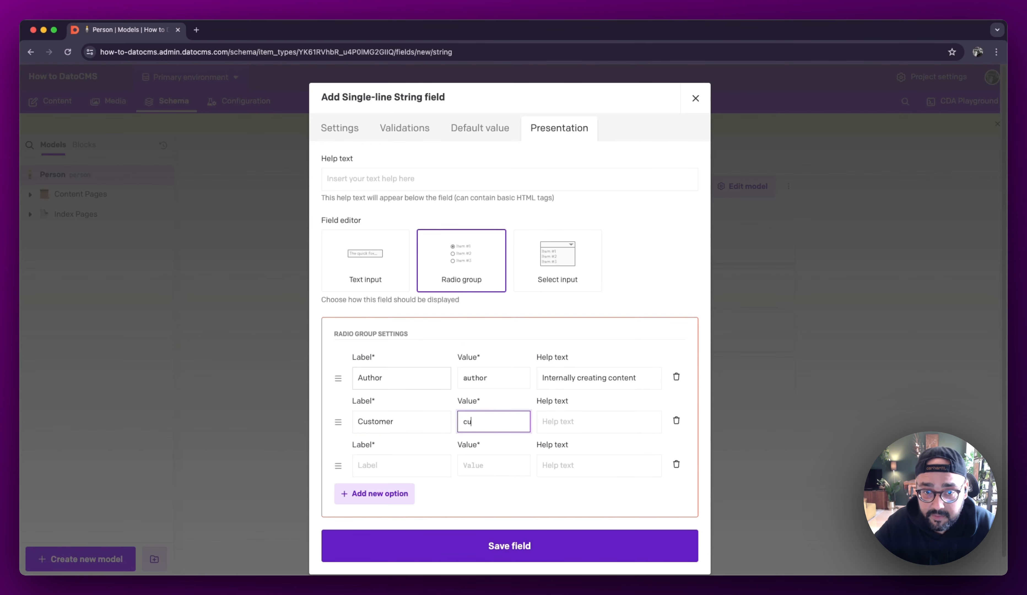
{"action": "key", "text": "Tab"}
{"action": "type", "text": "Kee"}
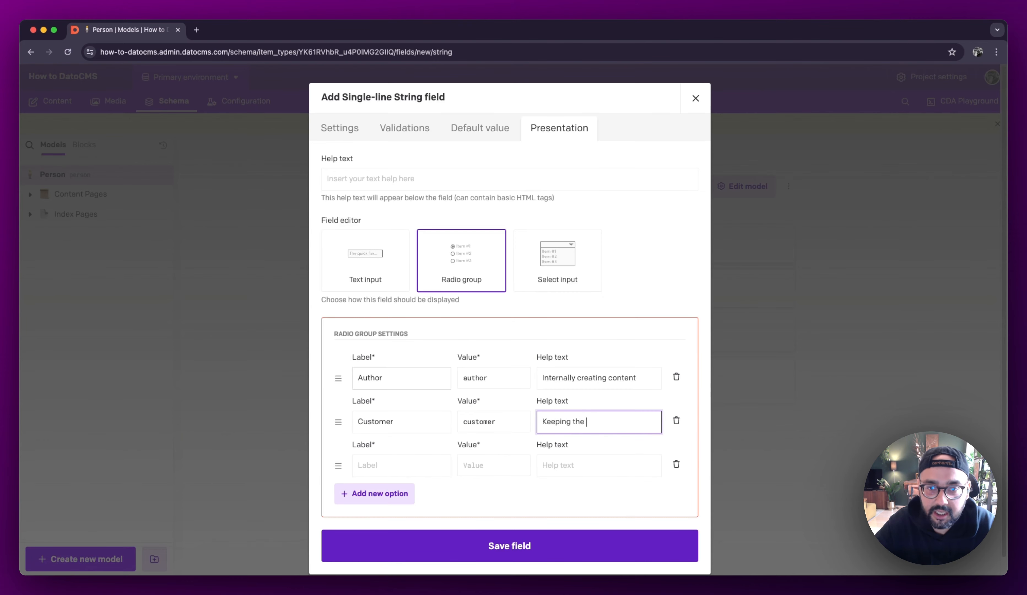
{"action": "key", "text": "Tab"}
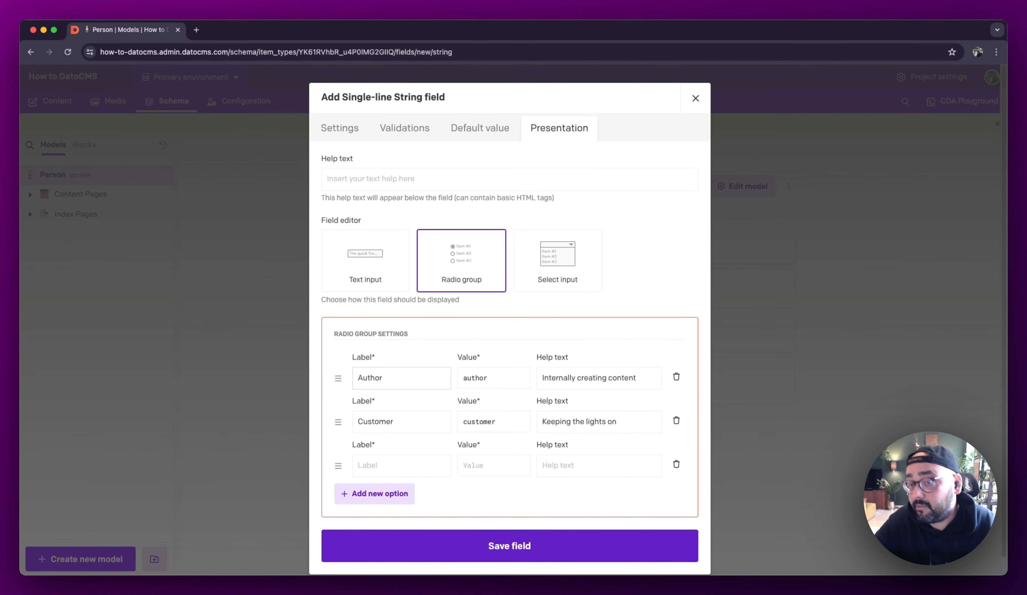
Step: Set the third radio option to label Others, value others and help text "Other people", and save the Category field
{"action": "key", "text": "Tab"}
{"action": "type", "text": "Others"}
{"action": "key", "text": "Tab"}
{"action": "type", "text": "o"}
{"action": "key", "text": "Tab"}
{"action": "type", "text": "Other"}
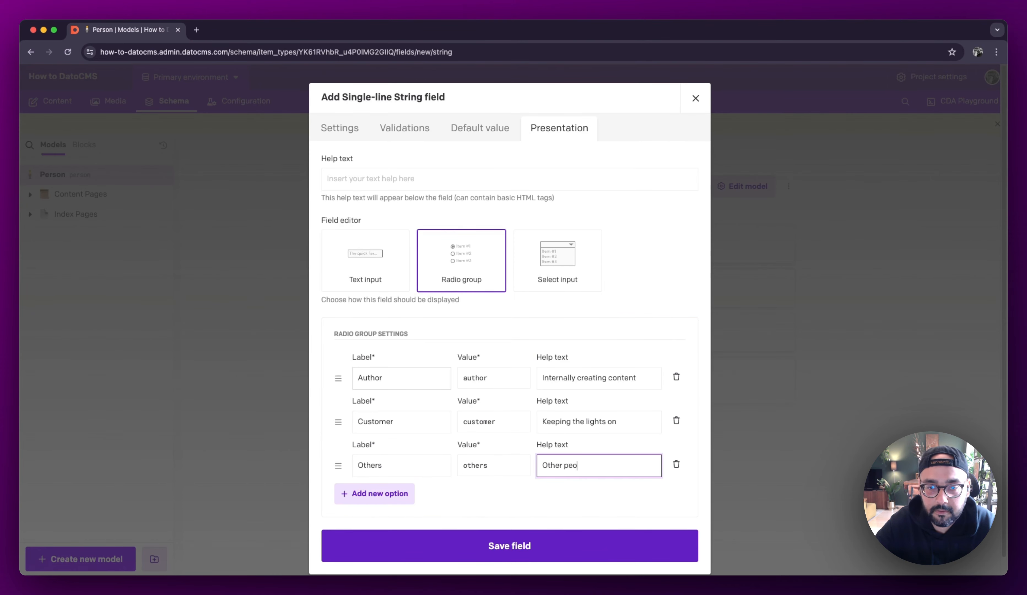
{"action": "type", "text": " people"}
{"action": "left_click", "coordinate": [539, 552]}
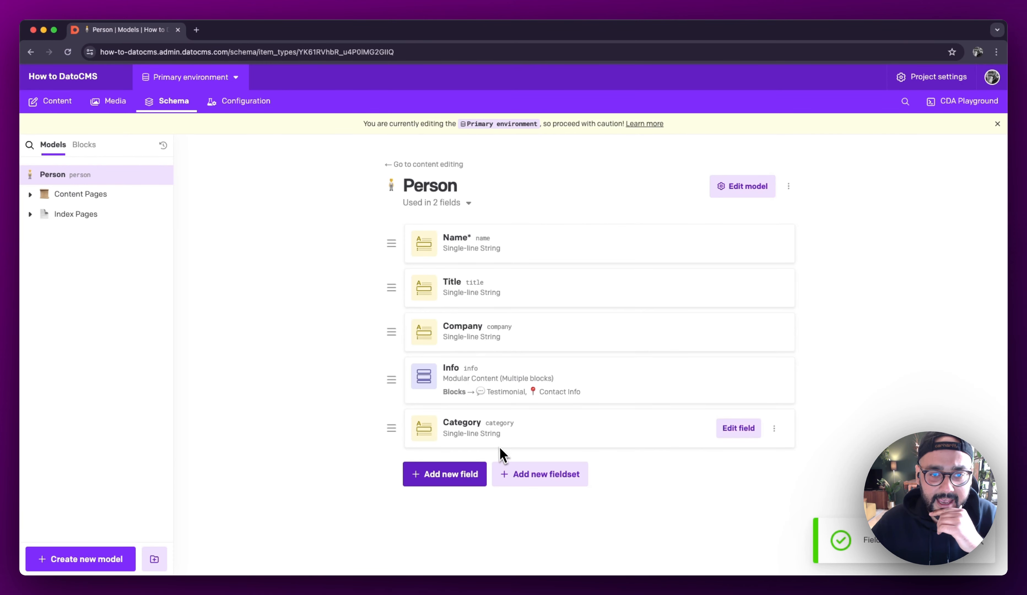
Step: Add a Single Asset media field named Avatar to the Person model and save it
{"action": "left_click", "coordinate": [457, 476]}
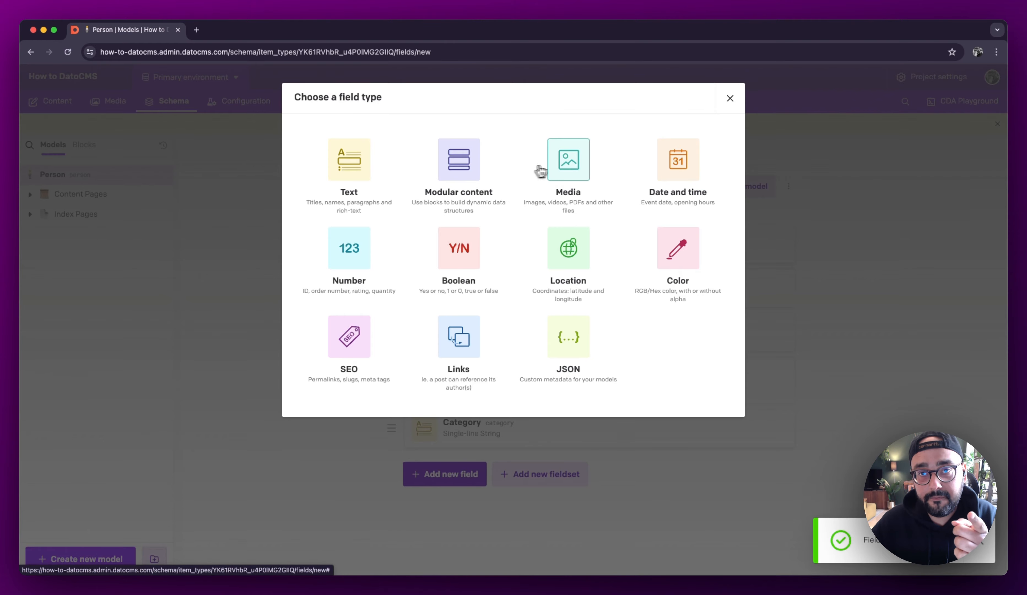
{"action": "left_click", "coordinate": [551, 169]}
{"action": "left_click", "coordinate": [549, 166]}
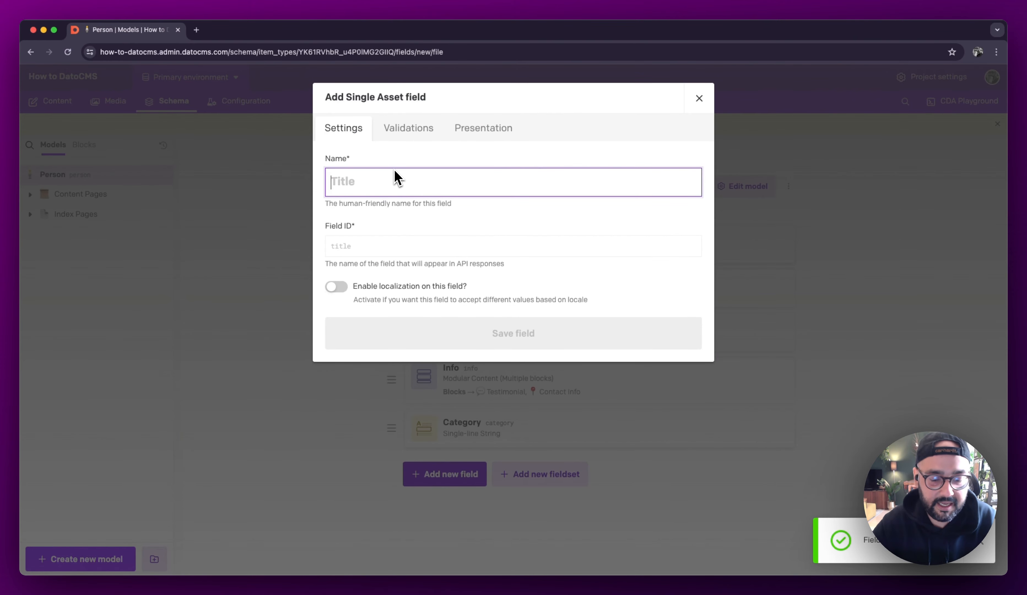
{"action": "type", "text": "Avatar"}
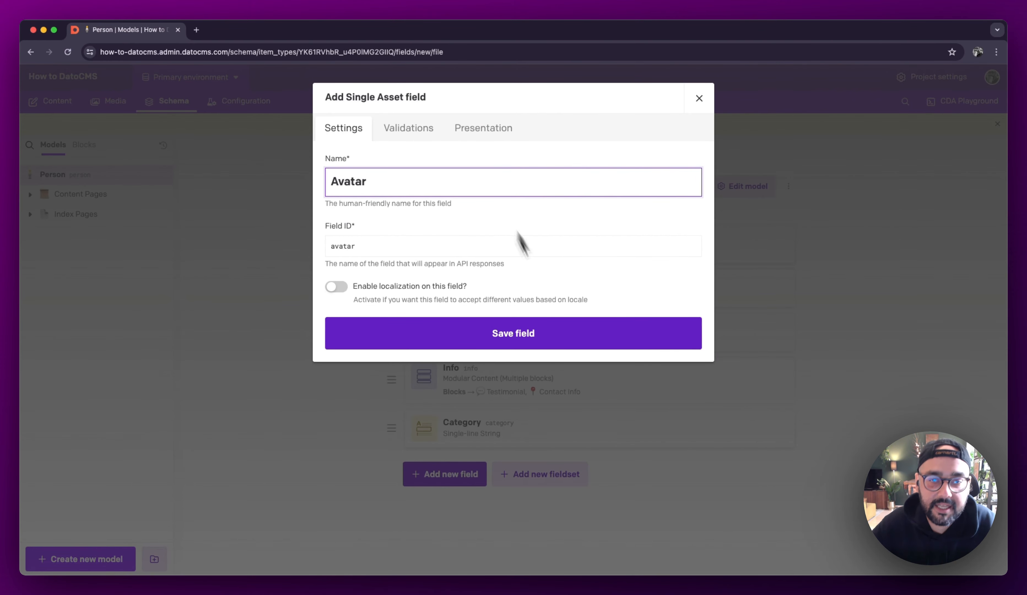
{"action": "left_click", "coordinate": [518, 345]}
Step: Reorder the Person fields so Avatar comes first and Category sits between Company and Info
{"action": "left_click_drag", "start_coordinate": [391, 472], "coordinate": [391, 244]}
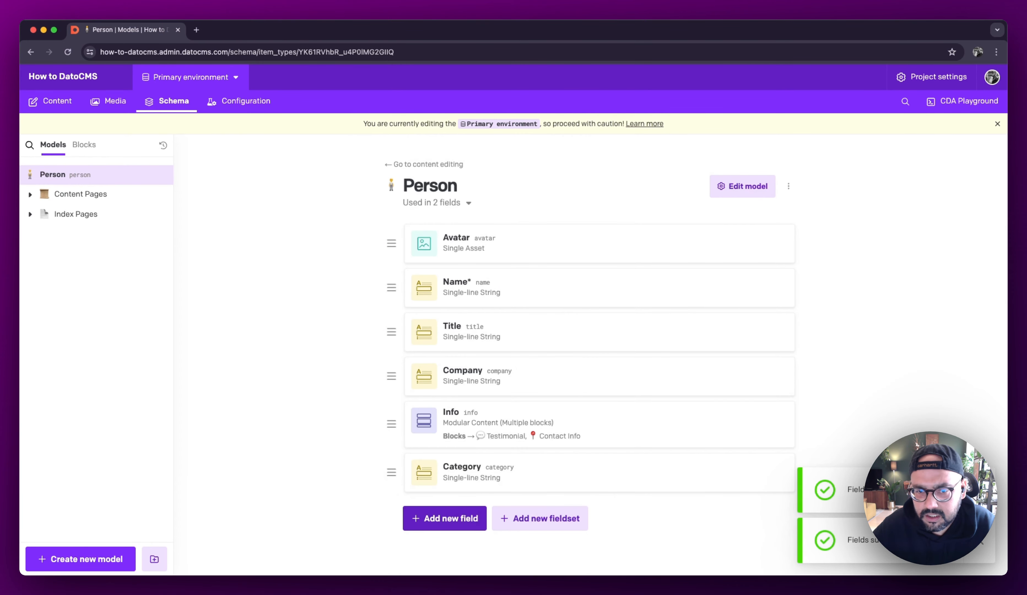
{"action": "left_click_drag", "start_coordinate": [391, 472], "coordinate": [392, 413]}
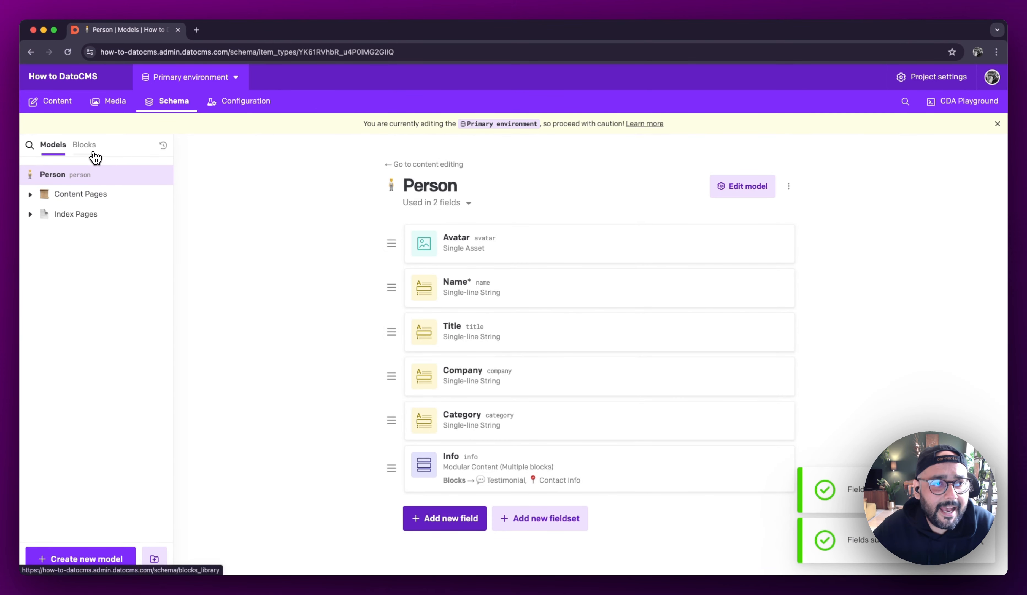
Step: Delete the Image field from the Contact Info block
{"action": "left_click", "coordinate": [84, 145]}
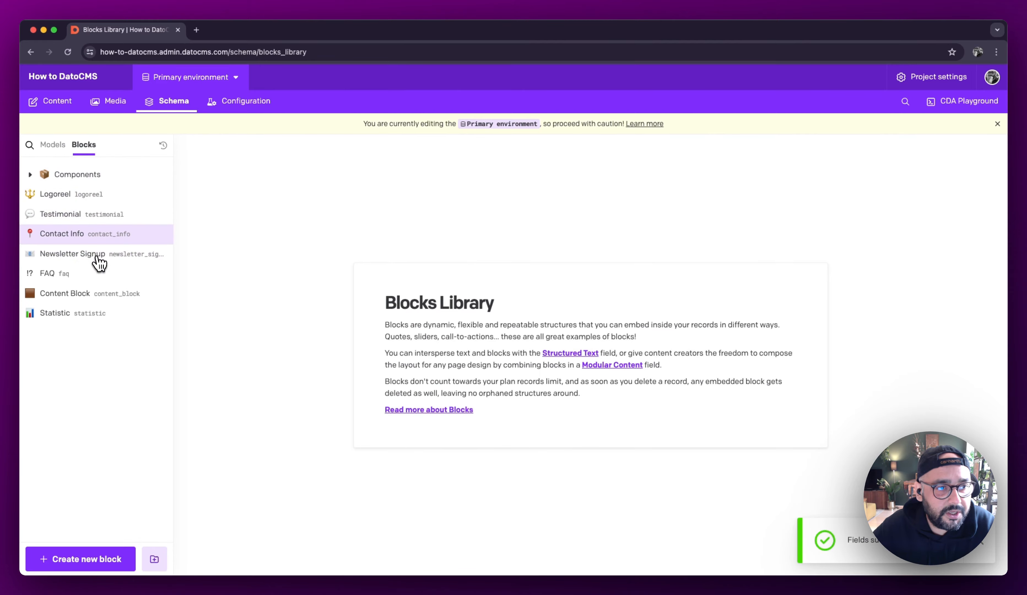
{"action": "left_click", "coordinate": [98, 240]}
{"action": "left_click", "coordinate": [774, 225]}
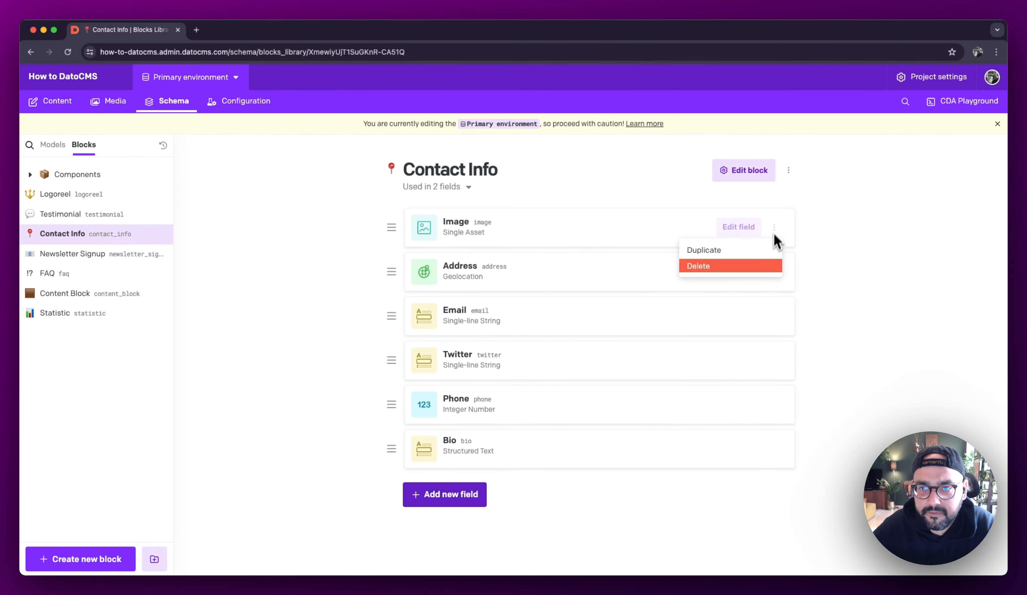
{"action": "left_click", "coordinate": [720, 266]}
{"action": "left_click", "coordinate": [629, 370]}
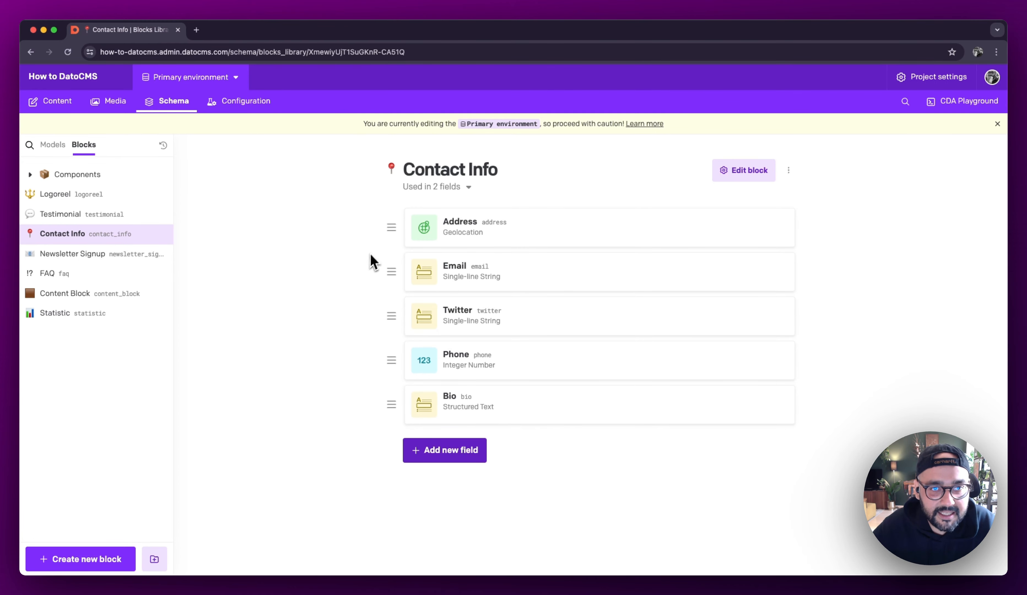
Step: Make the Category field of the Person model required and save the field
{"action": "left_click", "coordinate": [50, 102]}
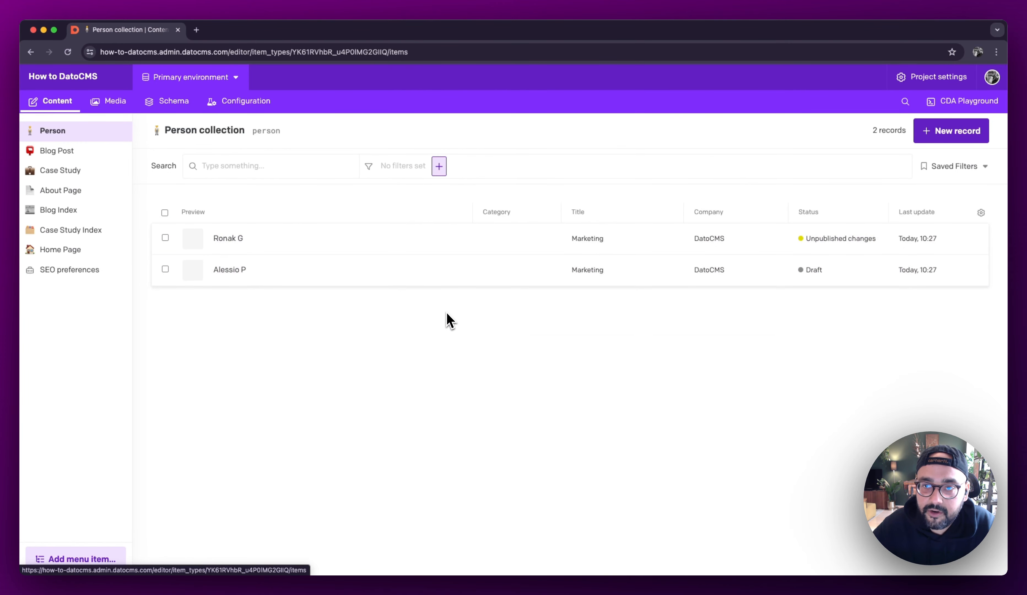
{"action": "left_click", "coordinate": [156, 104]}
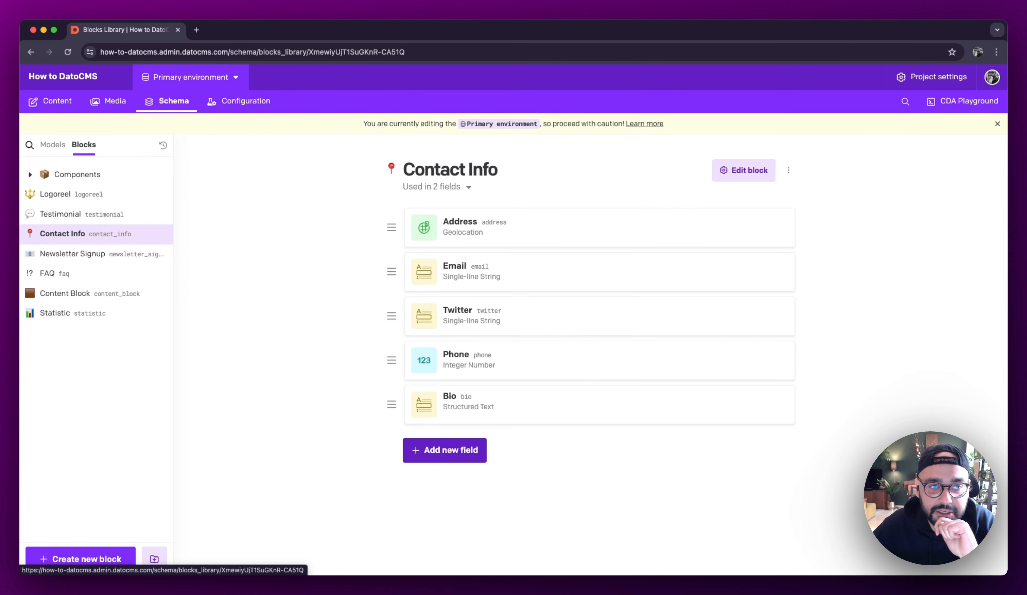
{"action": "left_click", "coordinate": [63, 149]}
{"action": "left_click", "coordinate": [69, 172]}
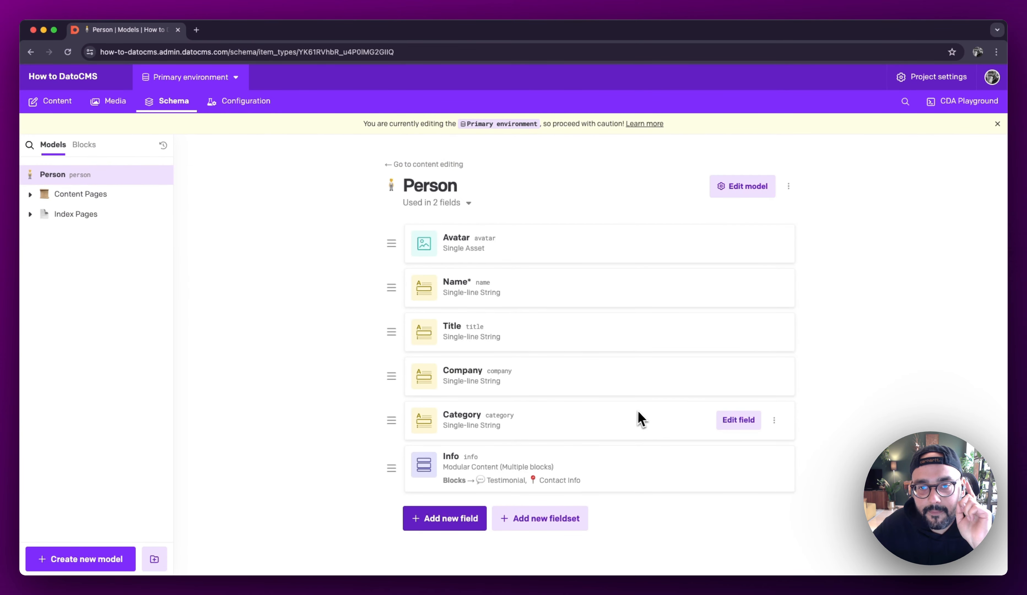
{"action": "left_click", "coordinate": [756, 425]}
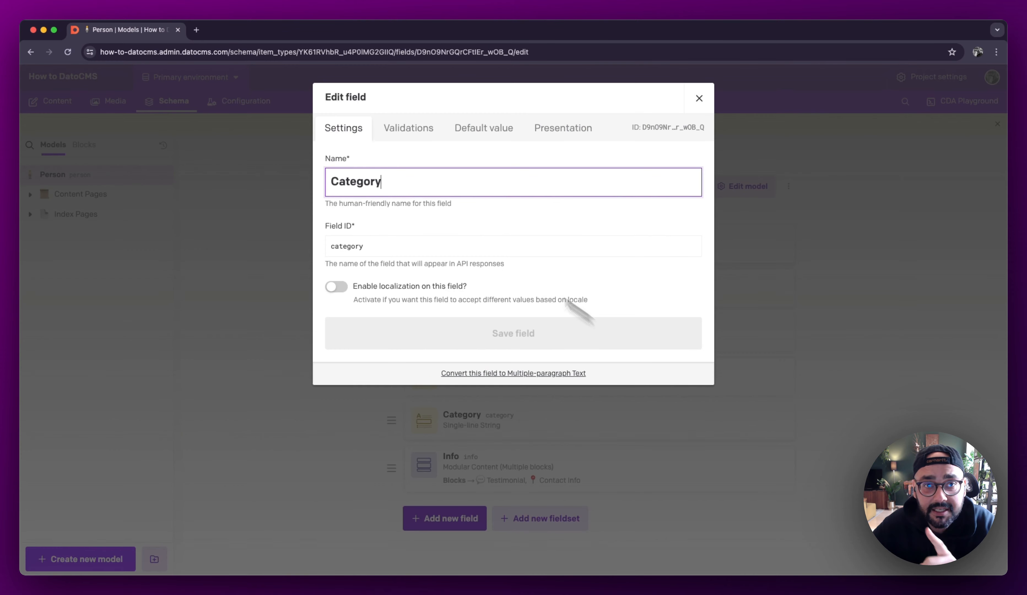
{"action": "left_click", "coordinate": [400, 130]}
{"action": "left_click", "coordinate": [359, 160]}
{"action": "left_click", "coordinate": [536, 319]}
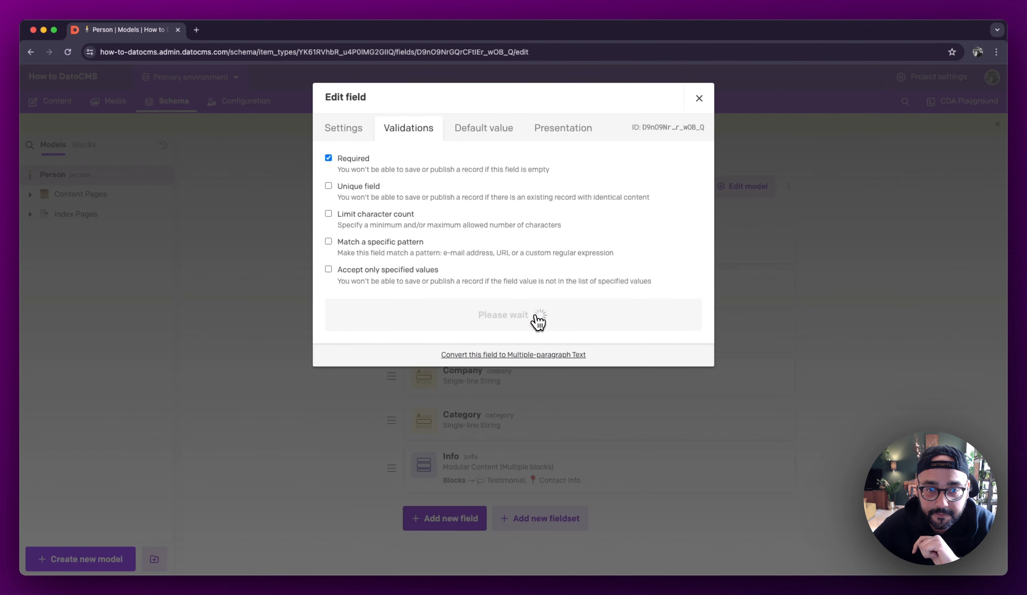
Step: Set the Category of the Person record with unpublished changes to Author, save the record and publish it
{"action": "left_click", "coordinate": [425, 185]}
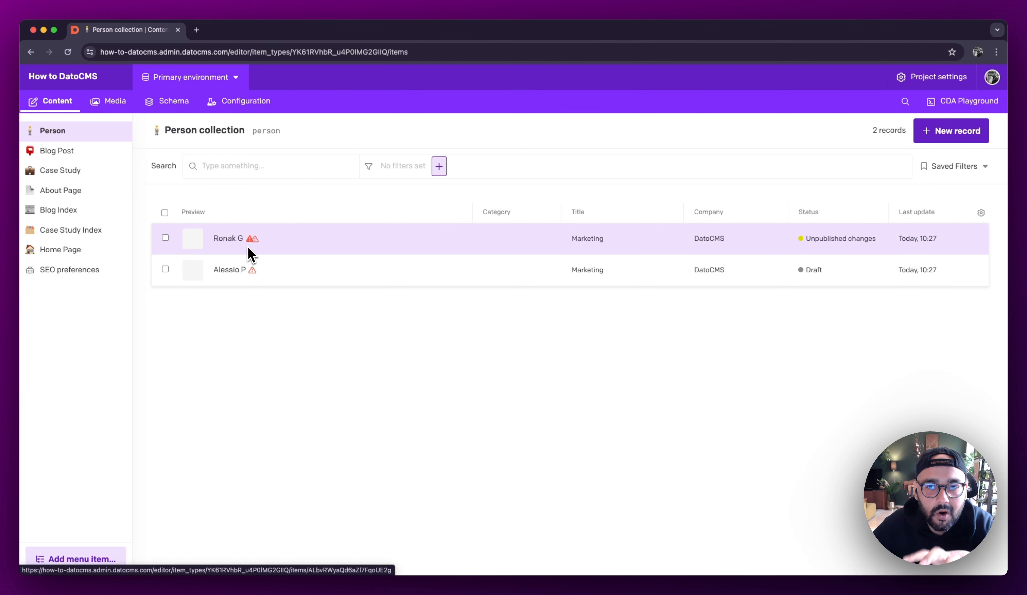
{"action": "mouse_move", "coordinate": [253, 277]}
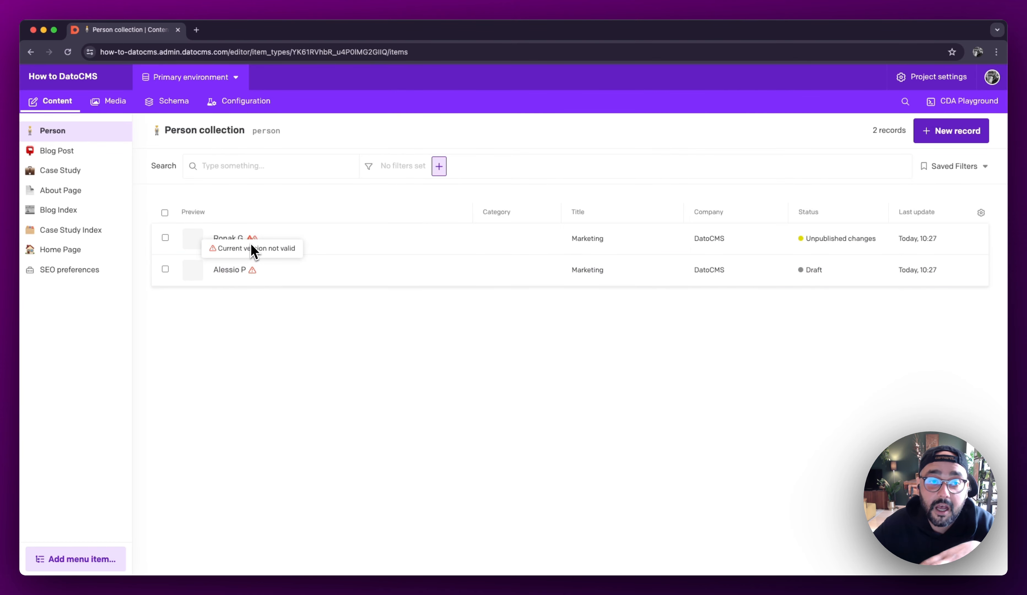
{"action": "mouse_move", "coordinate": [251, 241]}
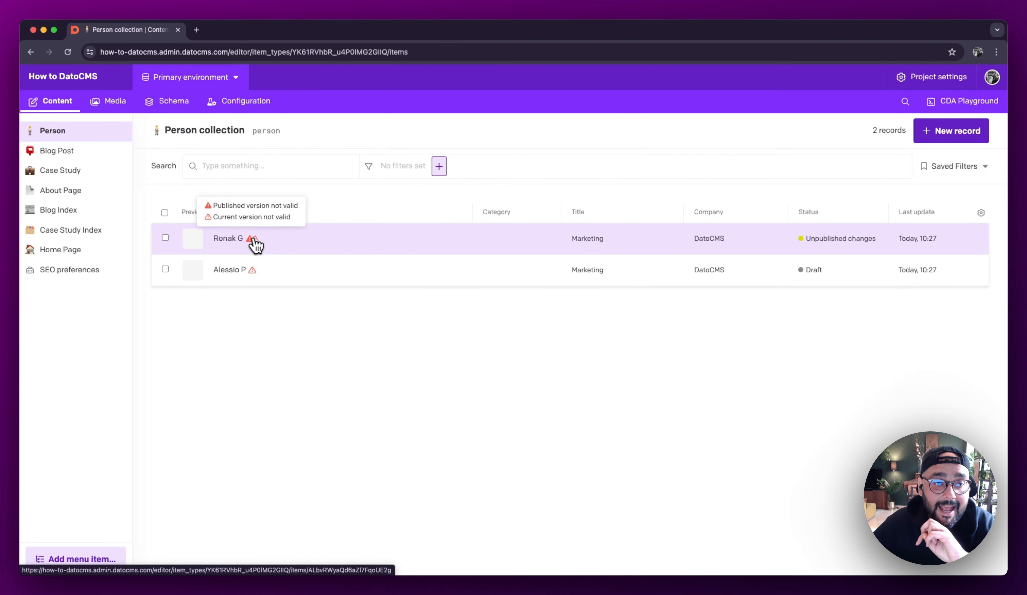
{"action": "left_click", "coordinate": [261, 246]}
{"action": "scroll", "coordinate": [433, 439], "scroll_direction": "down", "scroll_amount": 3}
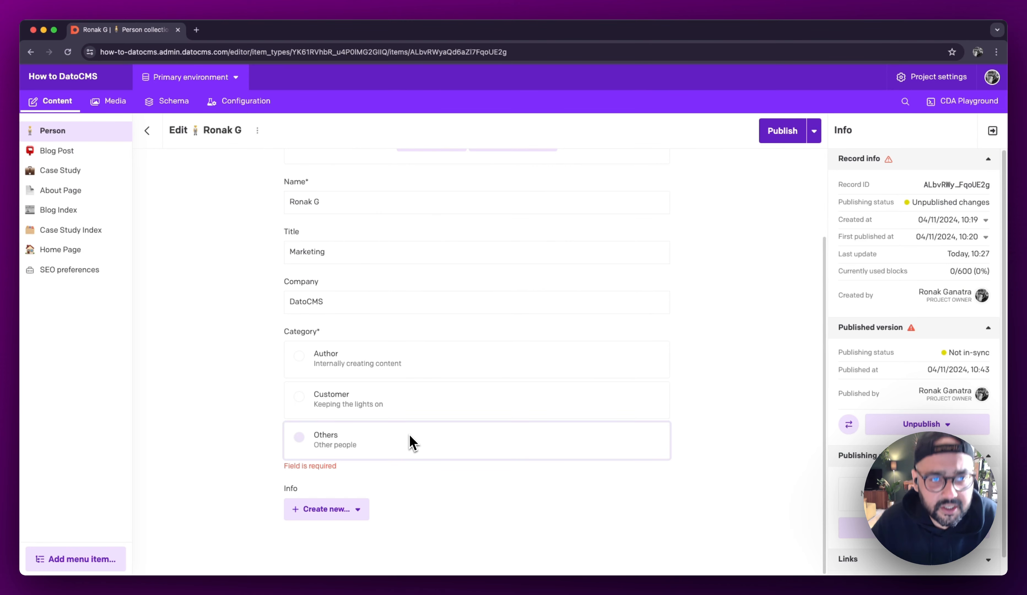
{"action": "left_click", "coordinate": [347, 368]}
{"action": "left_click", "coordinate": [806, 133]}
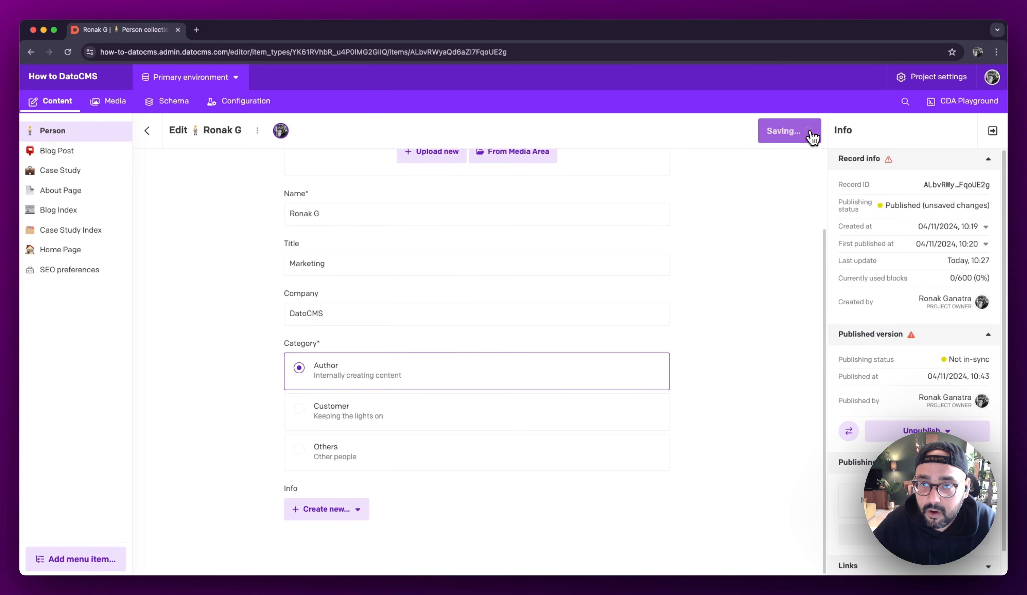
{"action": "left_click", "coordinate": [782, 132]}
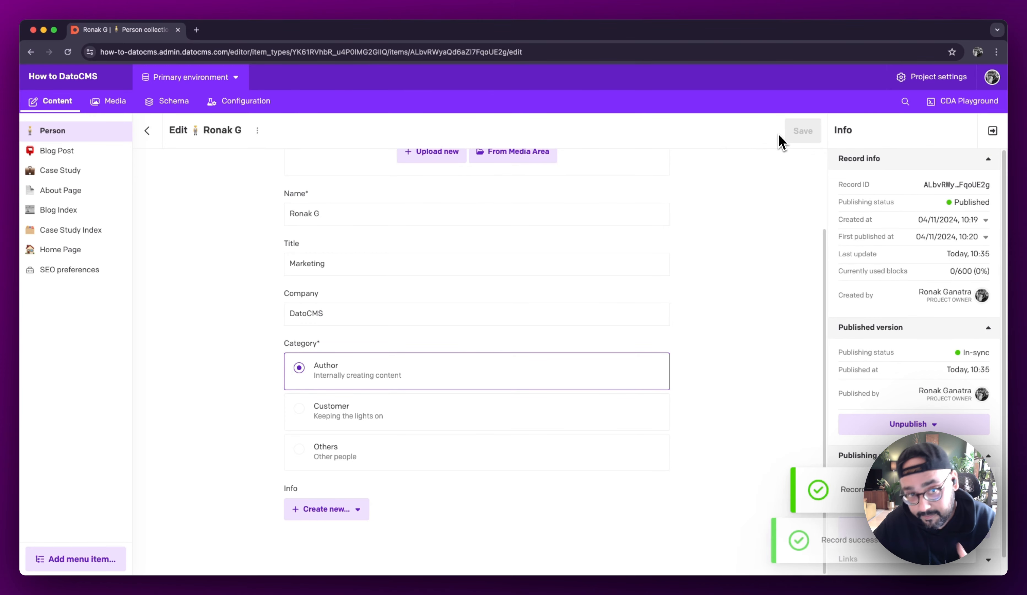
Step: Set the Category of the draft Person record to Author, save it and return to the Person collection
{"action": "left_click", "coordinate": [156, 136]}
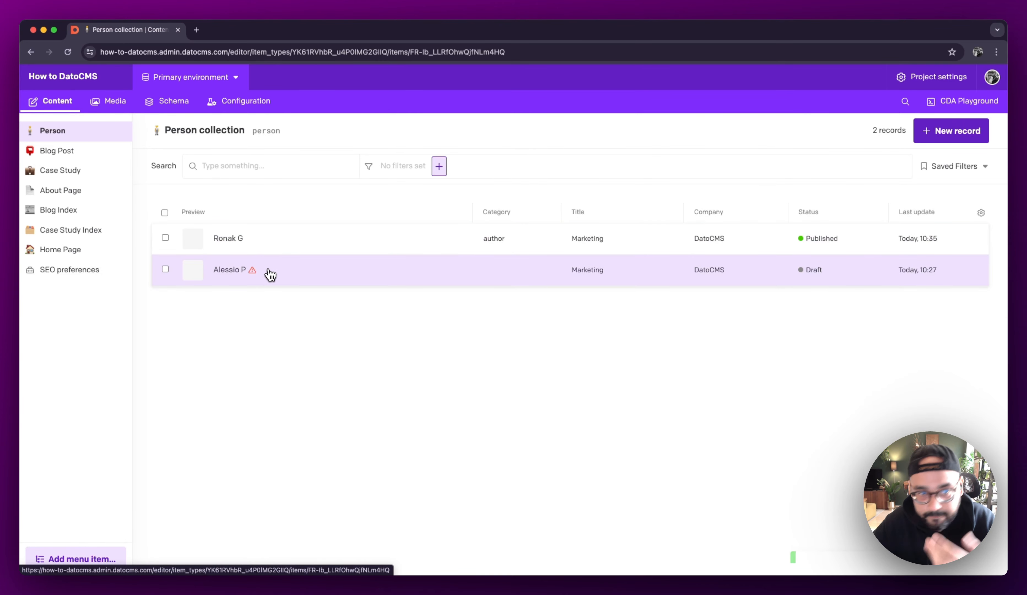
{"action": "left_click", "coordinate": [267, 272]}
{"action": "left_click", "coordinate": [367, 463]}
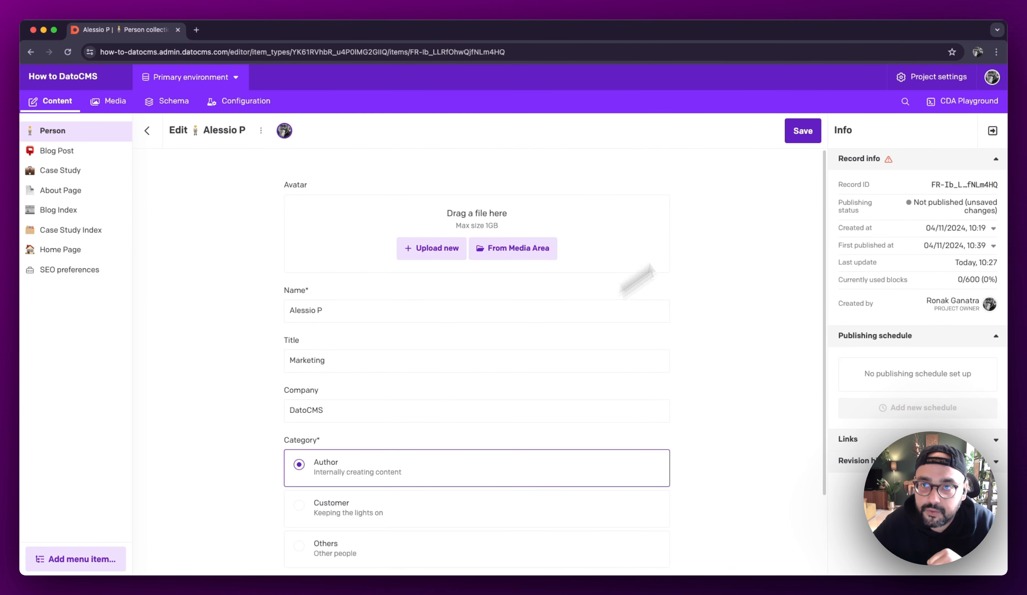
{"action": "left_click", "coordinate": [815, 132]}
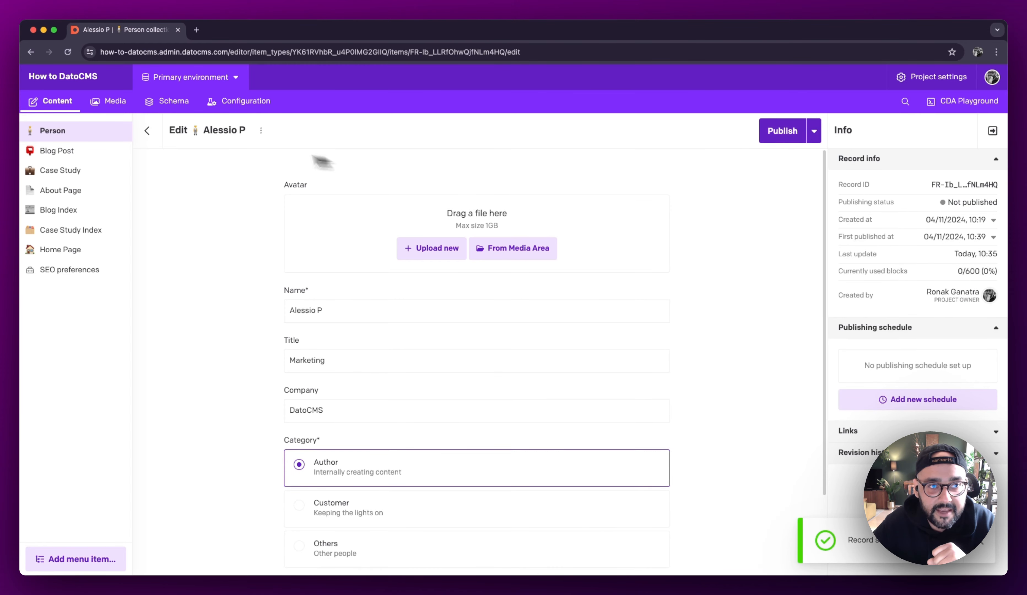
{"action": "left_click", "coordinate": [162, 141]}
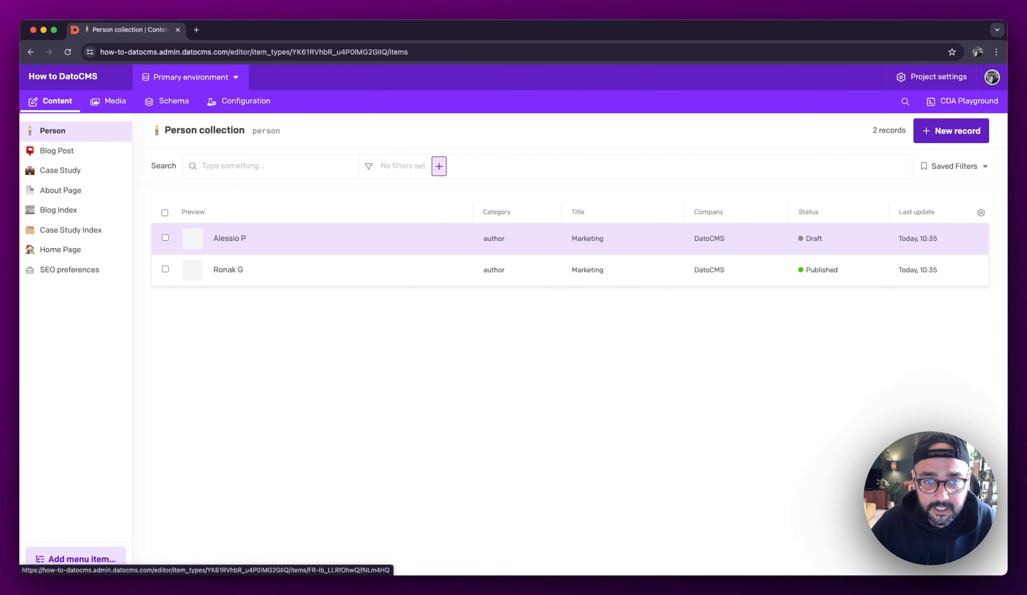
Step: Upload the first image from the Avatars folder in "How to DatoCMS - Files" as the draft Person record's Avatar
{"action": "left_click", "coordinate": [297, 241]}
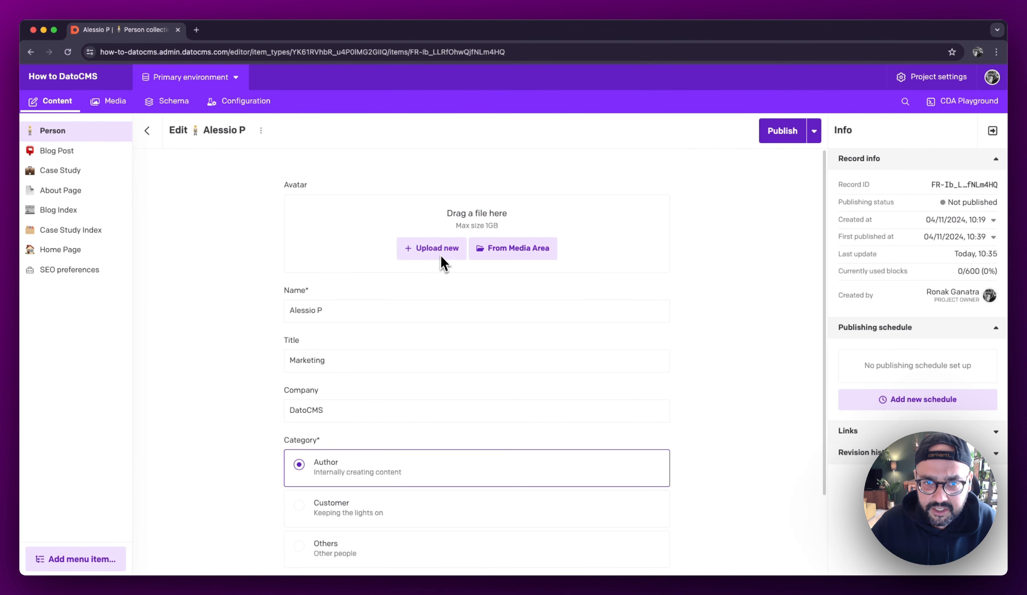
{"action": "left_click", "coordinate": [533, 251]}
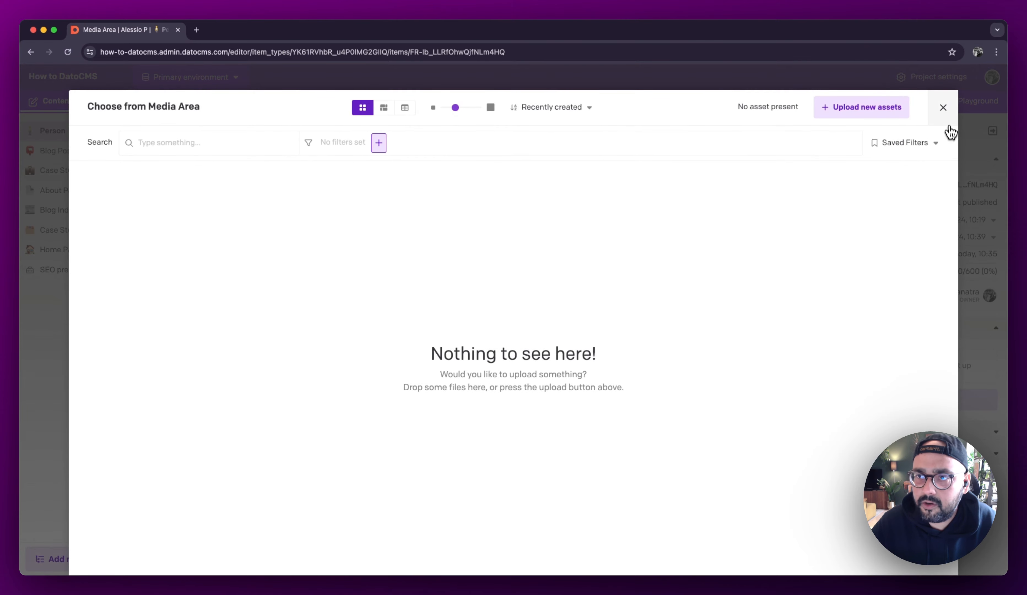
{"action": "left_click", "coordinate": [948, 125]}
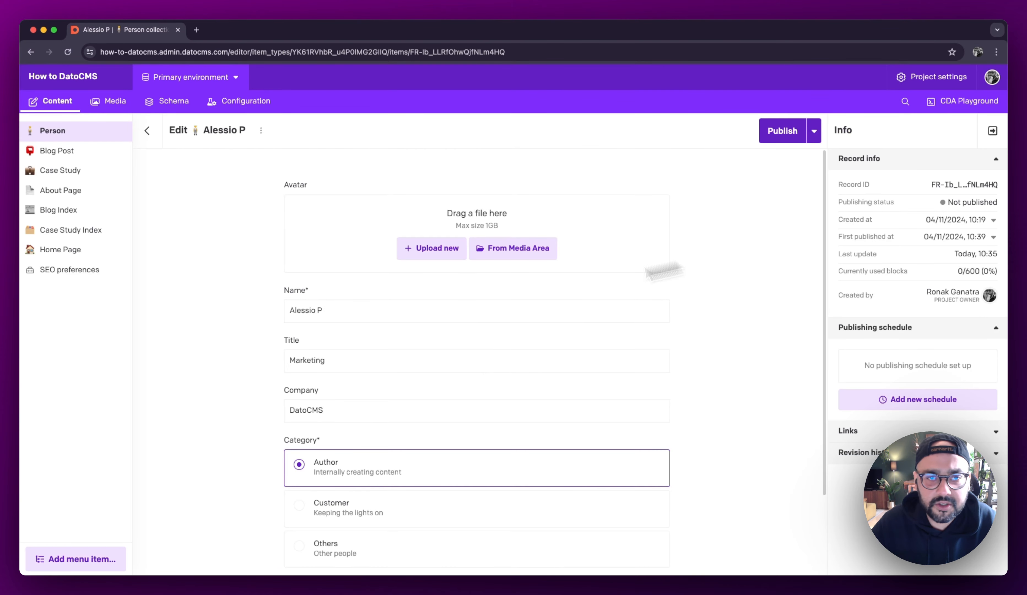
{"action": "left_click", "coordinate": [414, 223]}
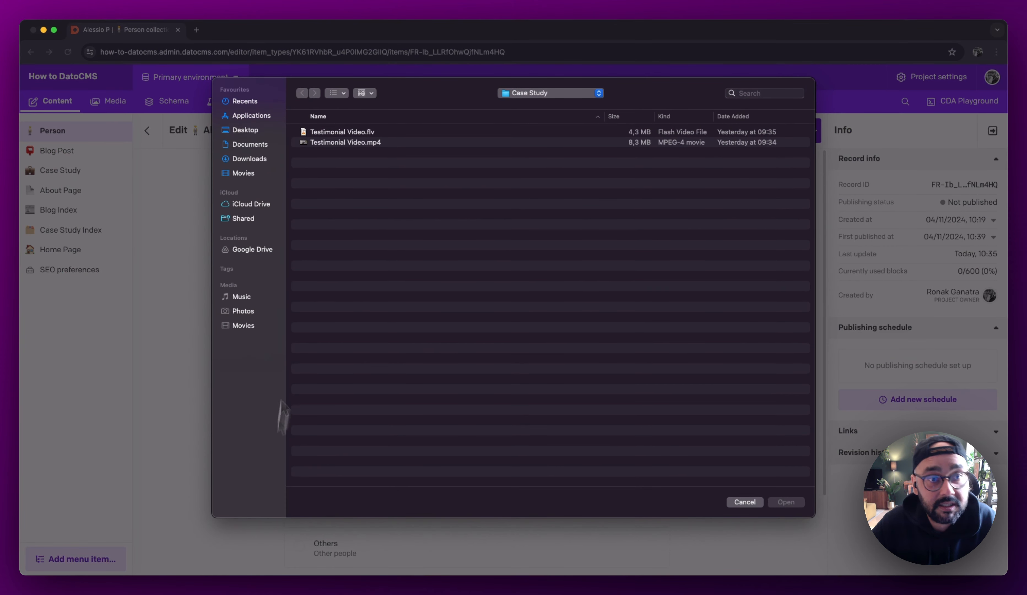
{"action": "left_click", "coordinate": [248, 130]}
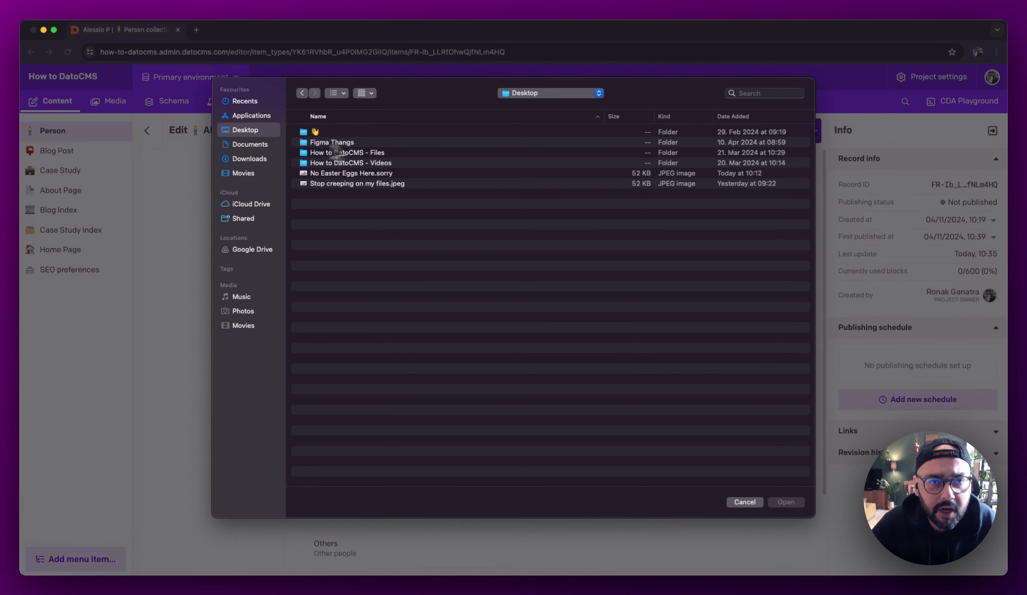
{"action": "double_click", "coordinate": [362, 154]}
{"action": "left_click", "coordinate": [333, 135]}
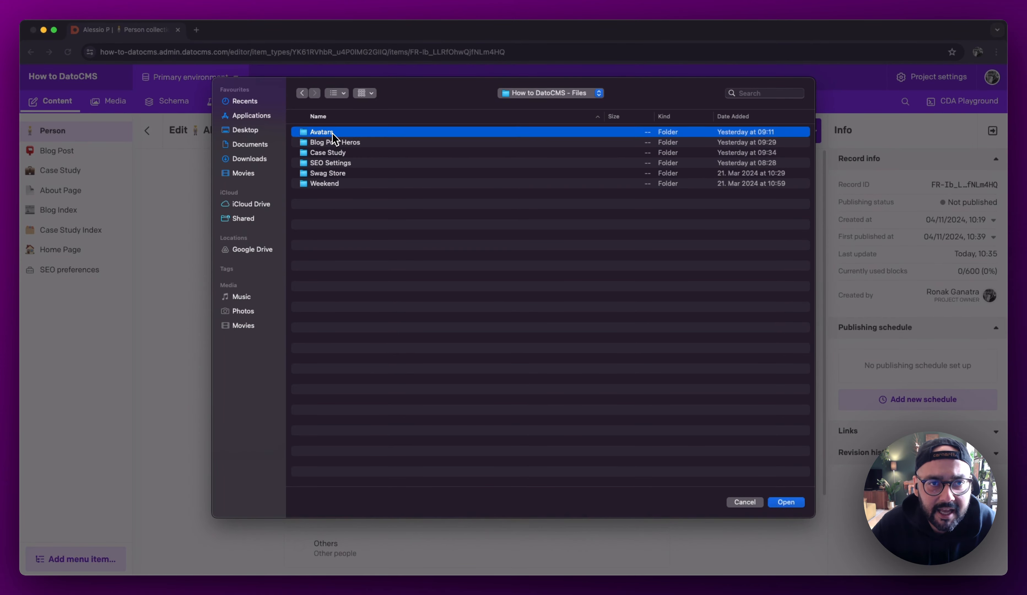
{"action": "double_click", "coordinate": [333, 132]}
{"action": "double_click", "coordinate": [347, 132]}
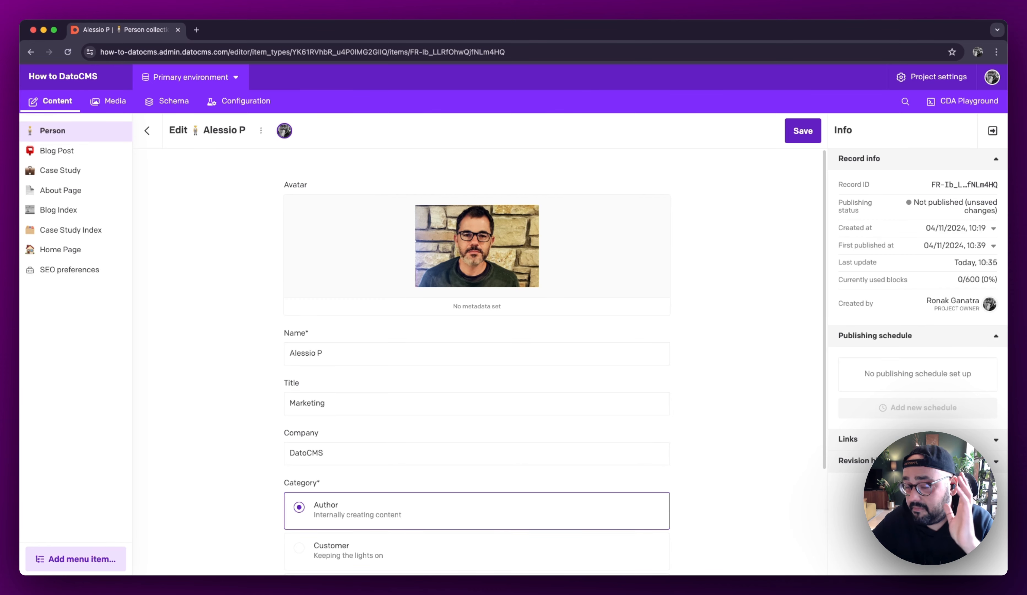
{"action": "mouse_move", "coordinate": [449, 260]}
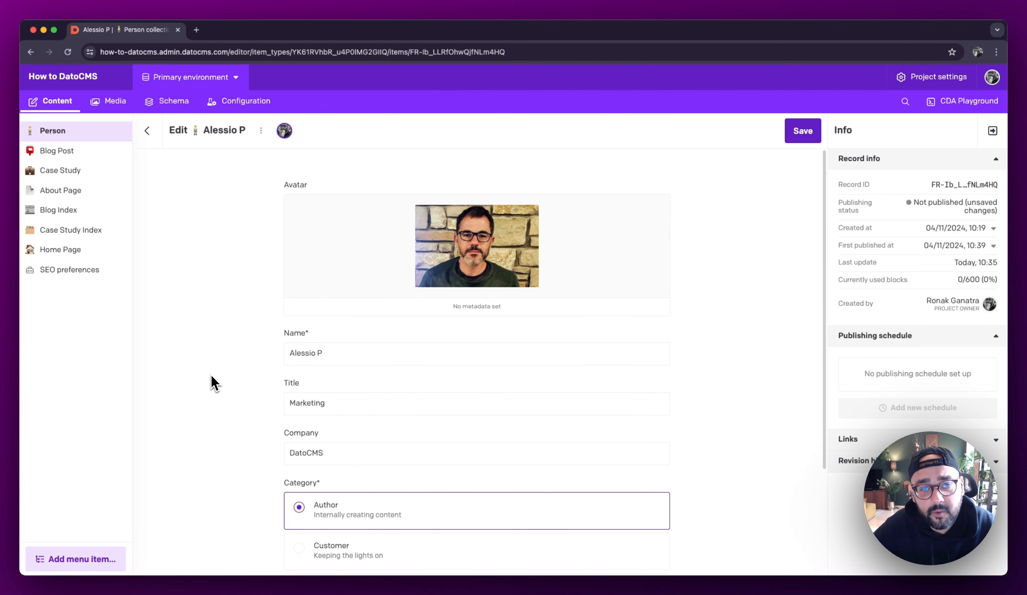
Step: Add a Contact Info block to the record's Info field and set its Address to Genoa, Metropolitan City of Genoa, Italy
{"action": "scroll", "coordinate": [213, 383], "scroll_direction": "down", "scroll_amount": 4}
{"action": "left_click", "coordinate": [348, 518]}
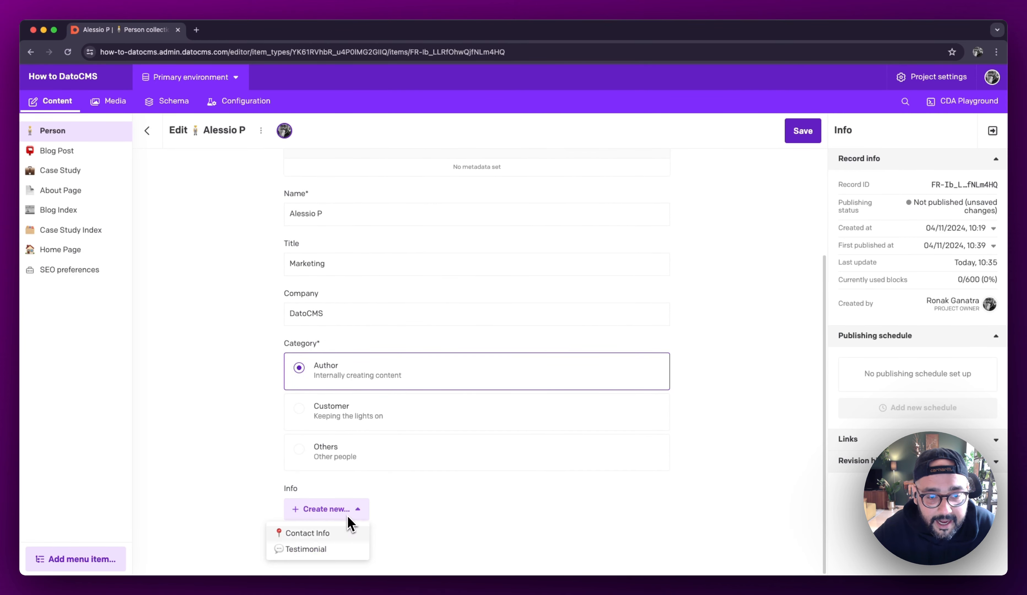
{"action": "left_click", "coordinate": [322, 532]}
{"action": "scroll", "coordinate": [270, 478], "scroll_direction": "down", "scroll_amount": 8}
{"action": "left_click", "coordinate": [338, 253]}
{"action": "type", "text": "Genoa"}
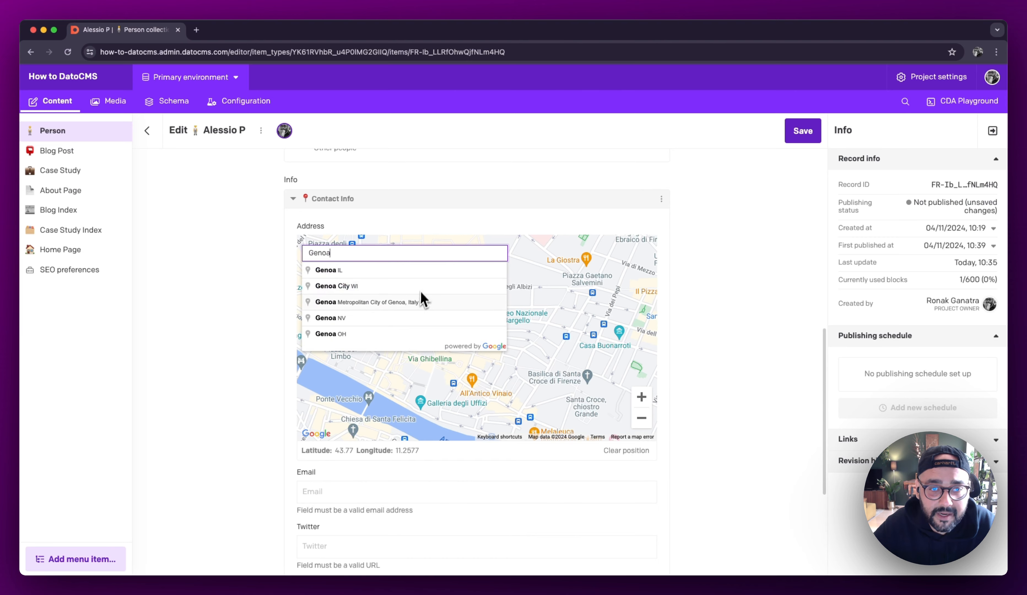
{"action": "left_click", "coordinate": [421, 293]}
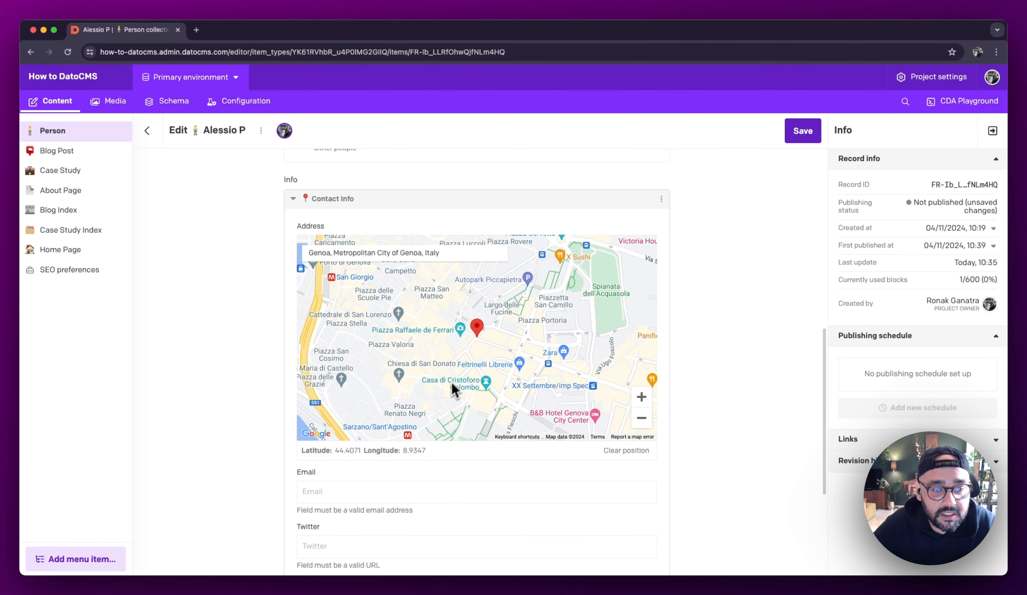
Step: Inspect the address text and coordinates, and shift the map location southwest to about latitude 44.4054, longitude 8.9307
{"action": "scroll", "coordinate": [420, 395], "scroll_direction": "down", "scroll_amount": 2}
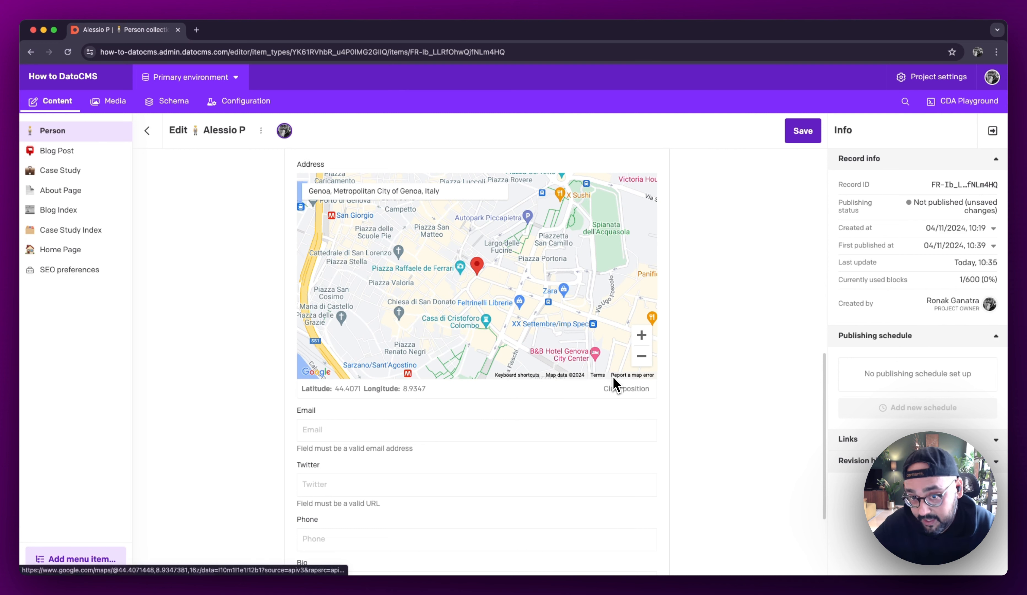
{"action": "left_click", "coordinate": [382, 196]}
{"action": "key", "text": "super+a"}
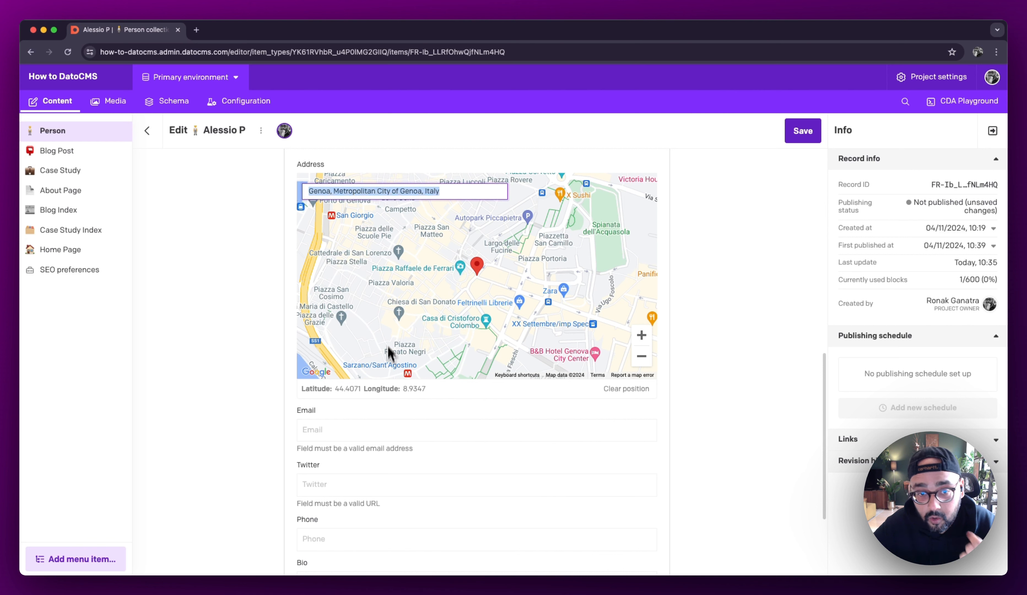
{"action": "left_click", "coordinate": [257, 375]}
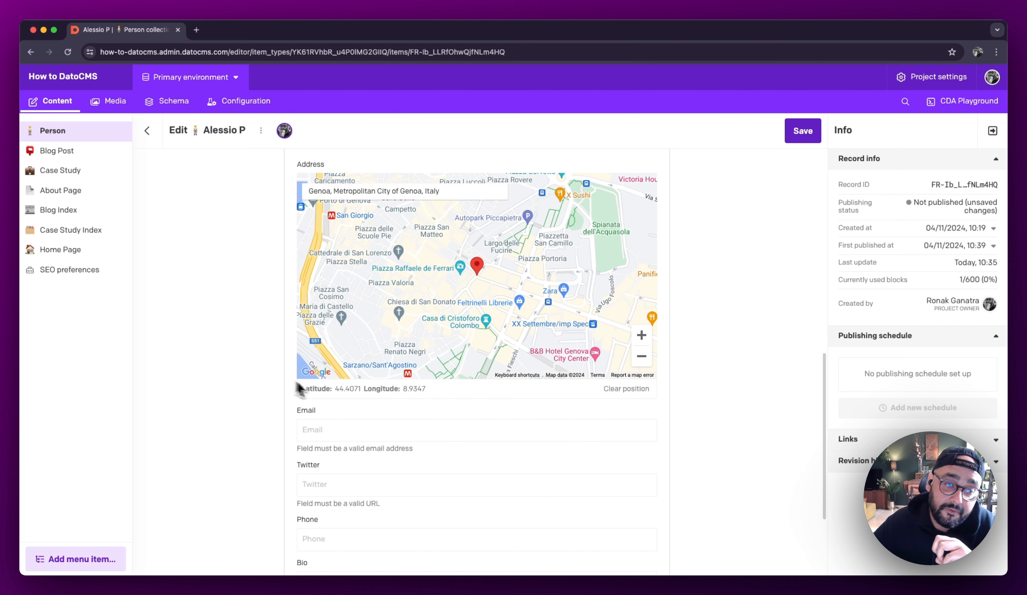
{"action": "left_click_drag", "start_coordinate": [301, 389], "coordinate": [442, 397]}
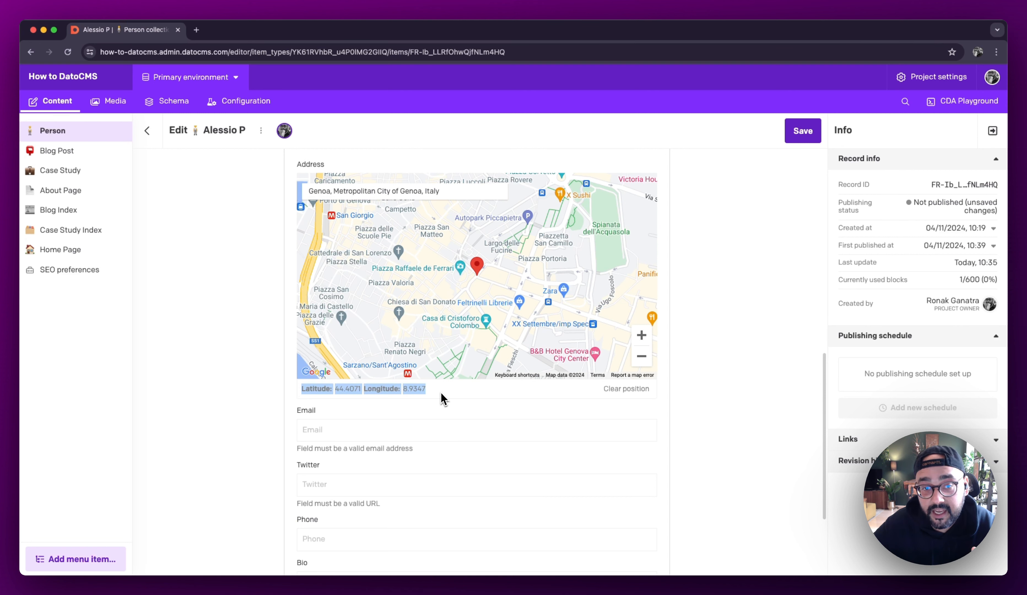
{"action": "left_click", "coordinate": [444, 398]}
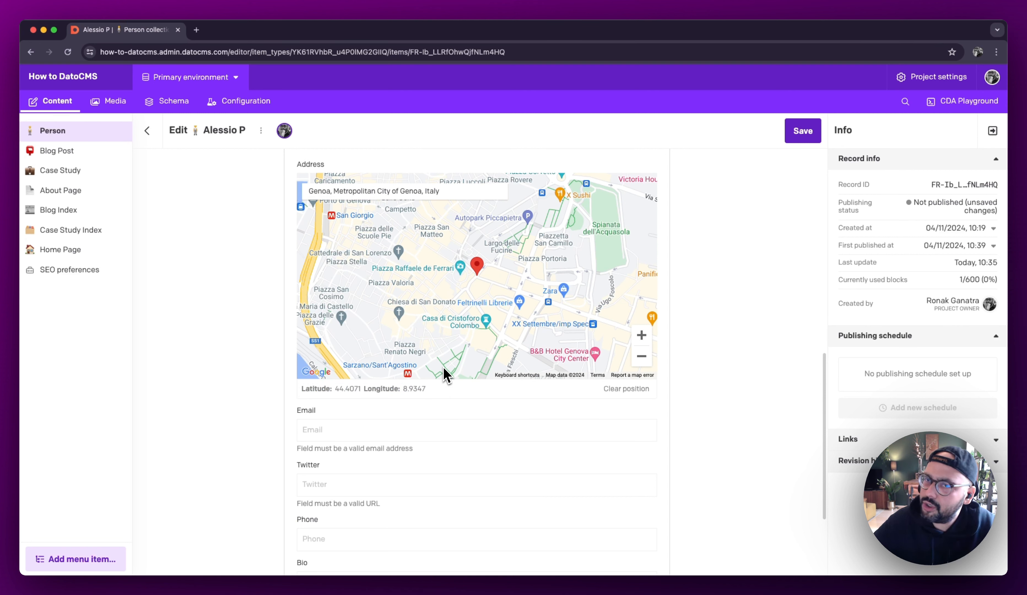
{"action": "mouse_move", "coordinate": [468, 285]}
{"action": "left_mouse_down"}
{"action": "mouse_move", "coordinate": [498, 275]}
{"action": "mouse_move", "coordinate": [461, 277]}
{"action": "mouse_move", "coordinate": [370, 317]}
{"action": "left_mouse_up"}
{"action": "left_click_drag", "start_coordinate": [302, 389], "coordinate": [473, 396]}
{"action": "left_click", "coordinate": [474, 392]}
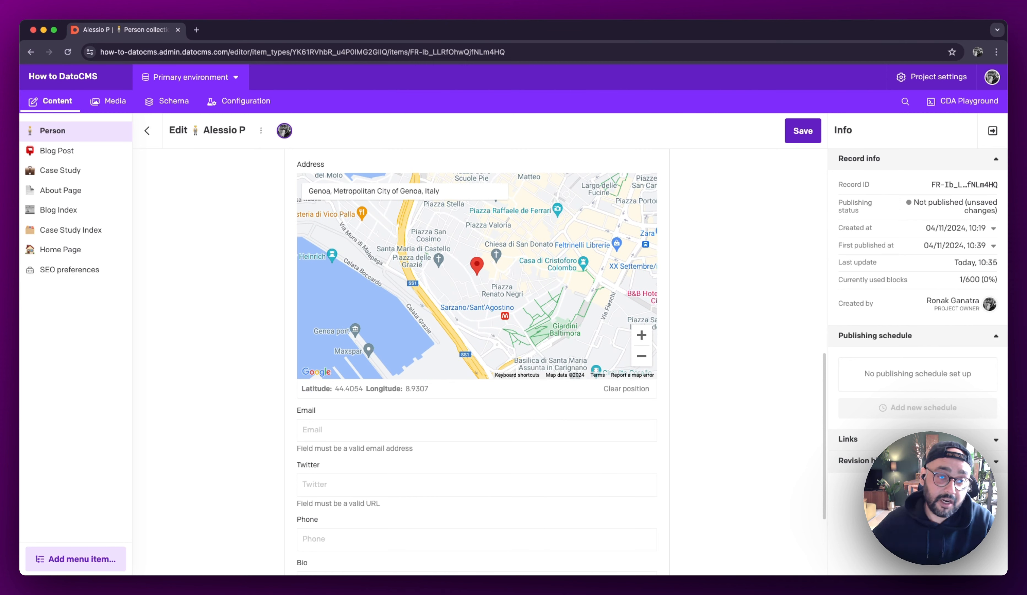
Step: Fill in the Contact Info block's Email with the contact's email and its Twitter with the contact's full x.com profile URL
{"action": "left_click", "coordinate": [411, 428]}
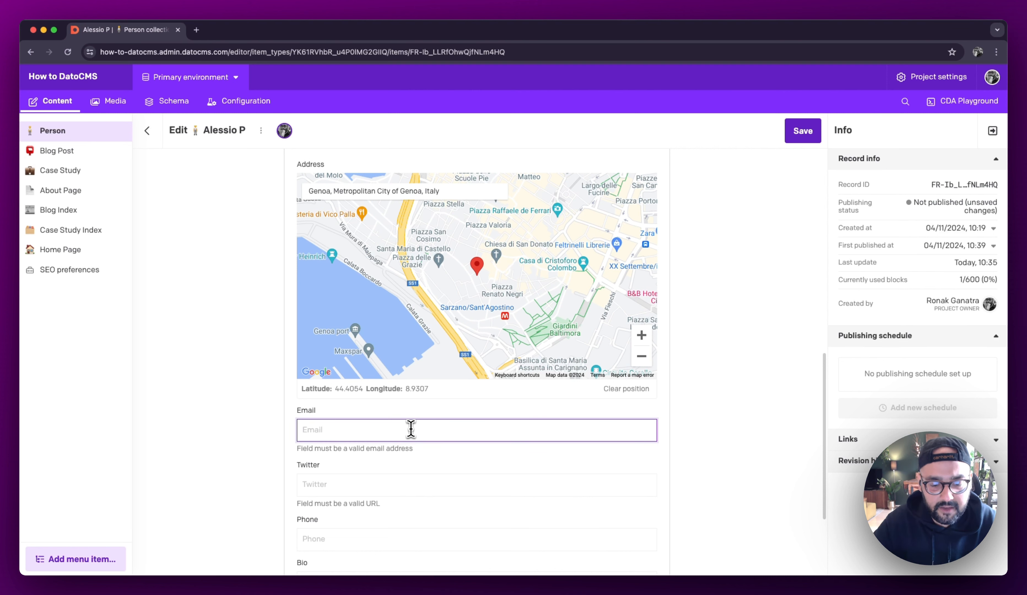
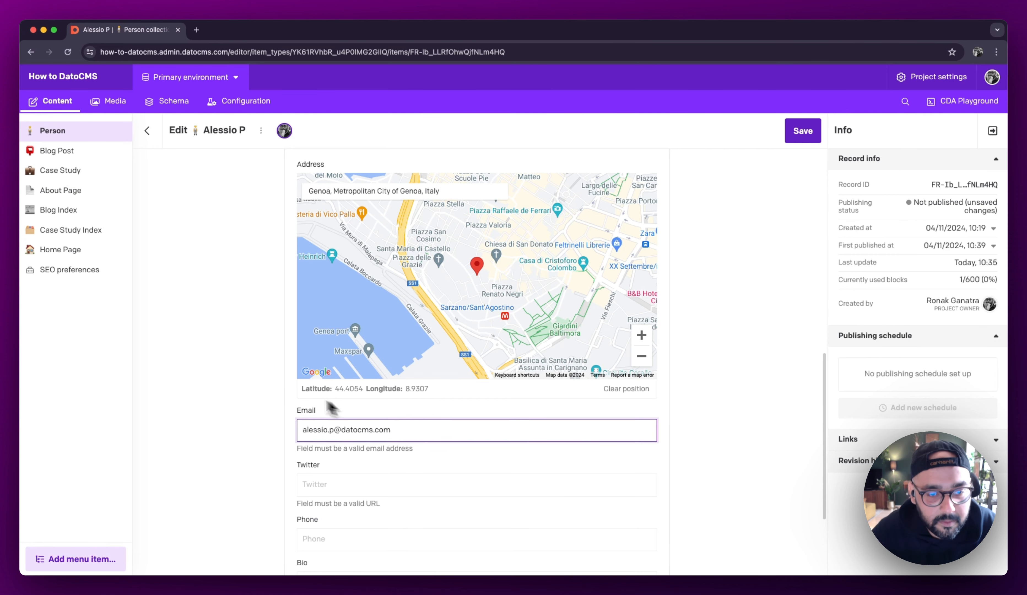
{"action": "scroll", "coordinate": [286, 398], "scroll_direction": "down", "scroll_amount": 3}
{"action": "left_click", "coordinate": [339, 361]}
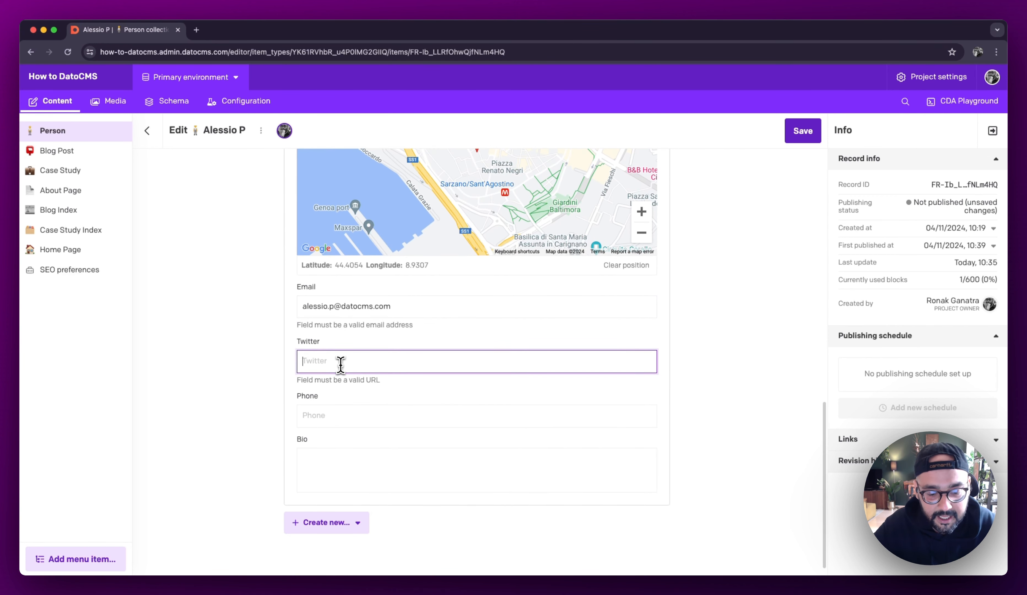
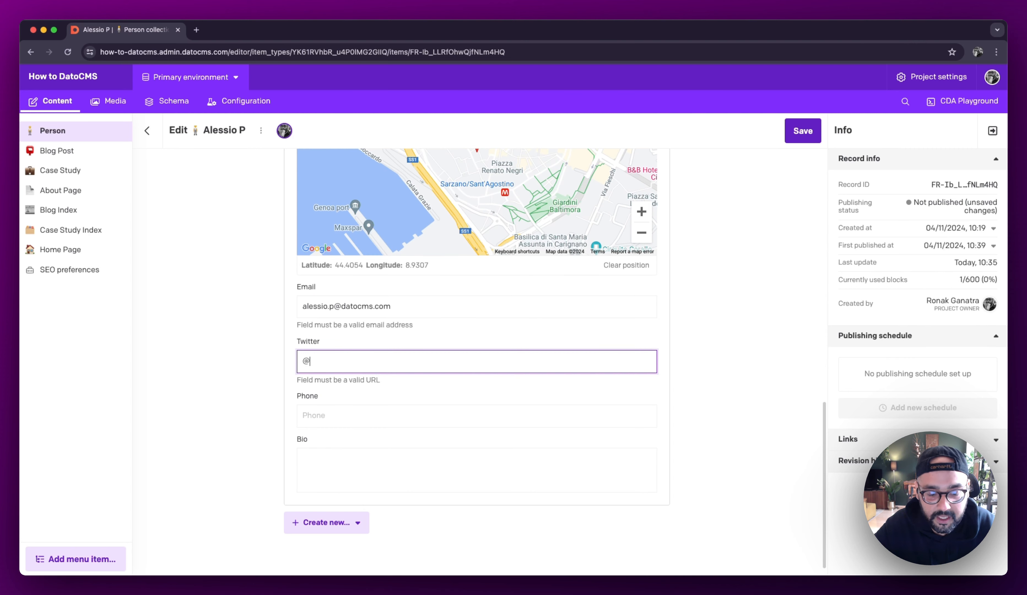
{"action": "key", "text": "Tab"}
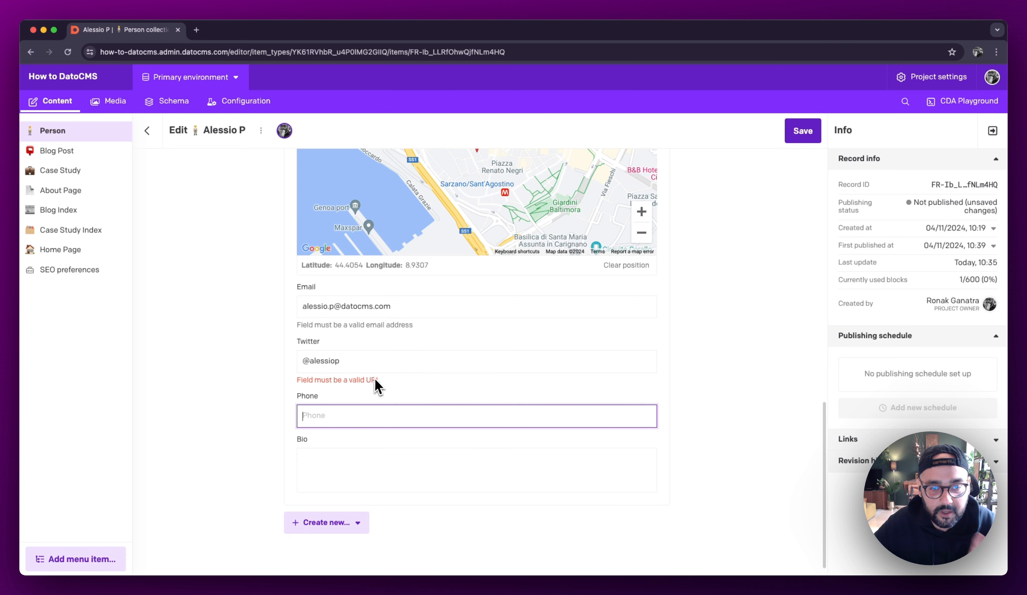
{"action": "double_click", "coordinate": [381, 361]}
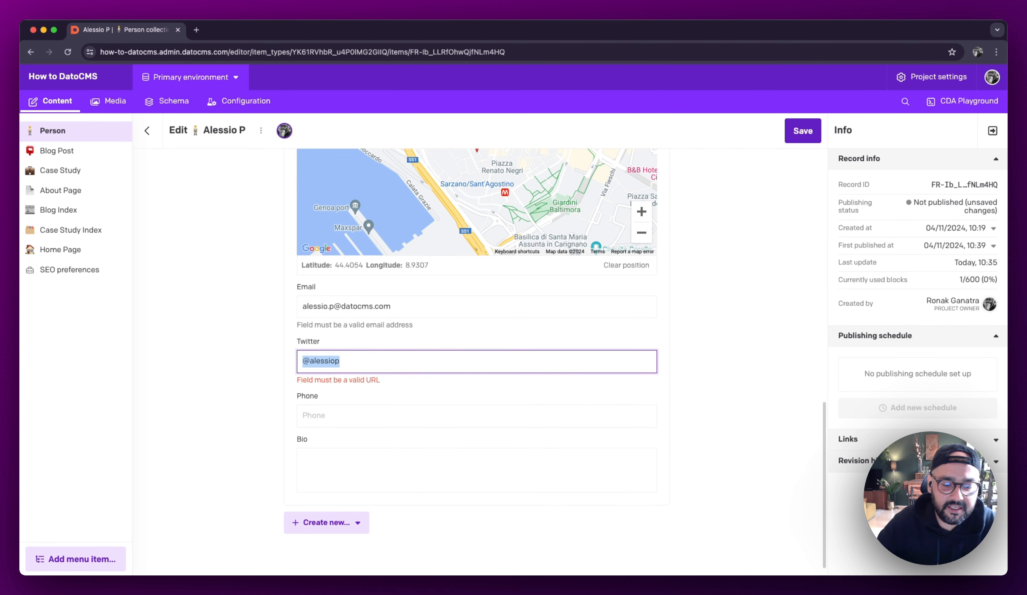
{"action": "type", "text": "https://x.com/"}
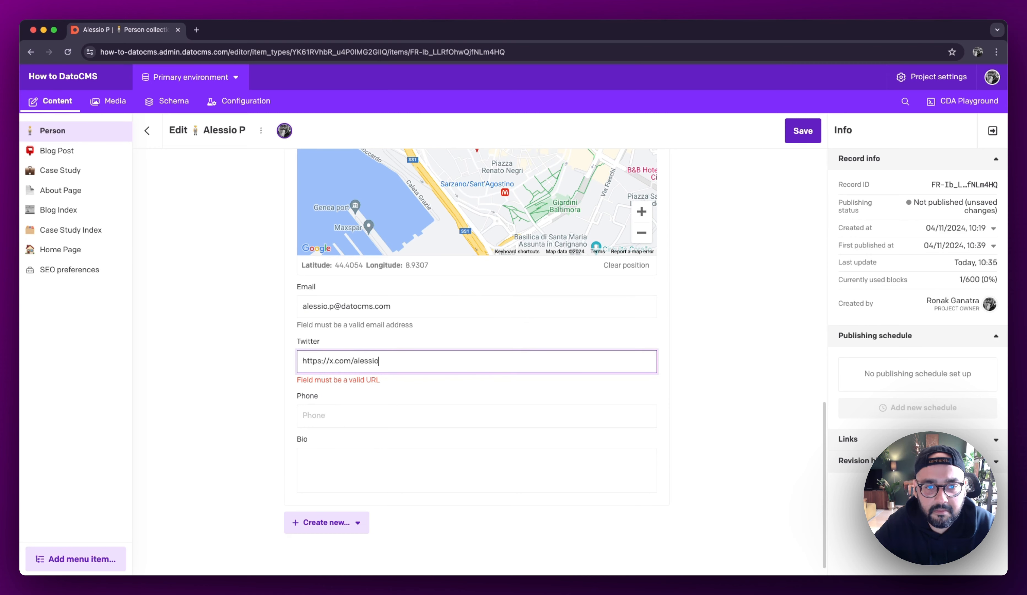
Step: Fill in the contact's phone number, set the Bio to "Hello There :)" and save the draft Person record
{"action": "left_click", "coordinate": [376, 412]}
{"action": "type", "text": "1112"}
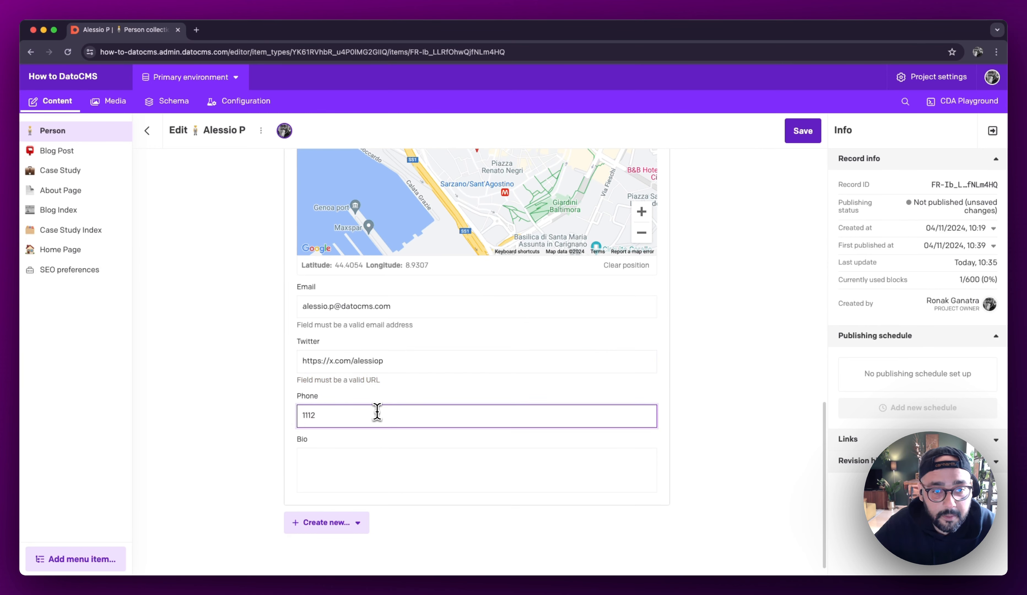
{"action": "left_click", "coordinate": [380, 457]}
{"action": "type", "text": "Hello There :)"}
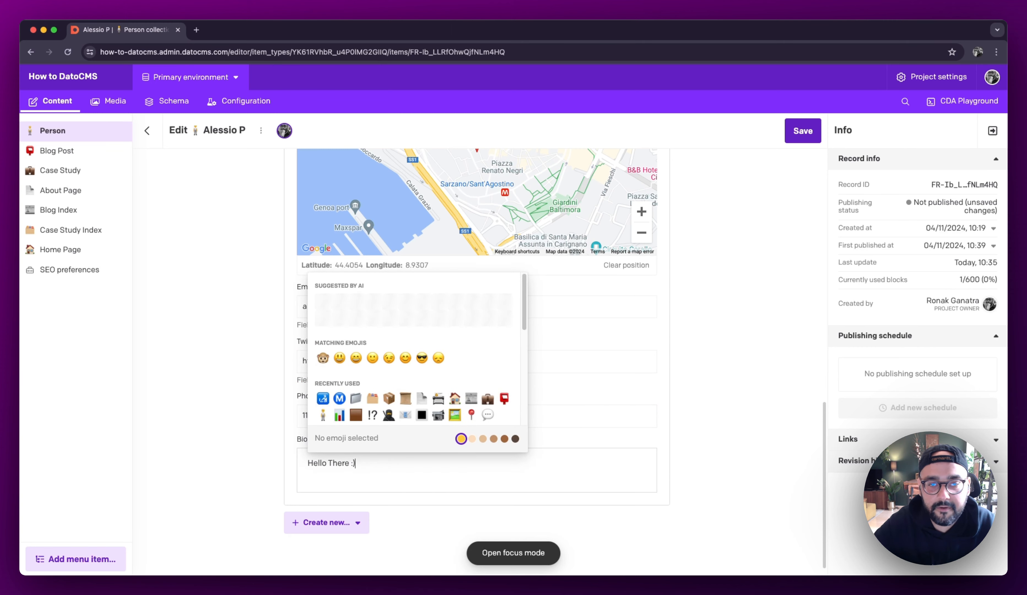
{"action": "left_click", "coordinate": [728, 438]}
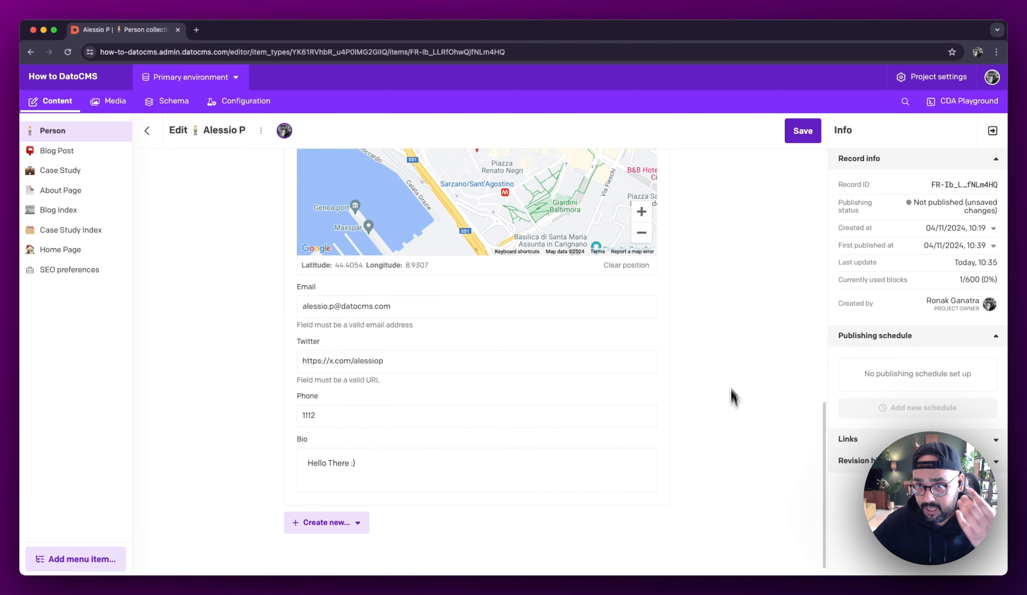
{"action": "left_click", "coordinate": [812, 136]}
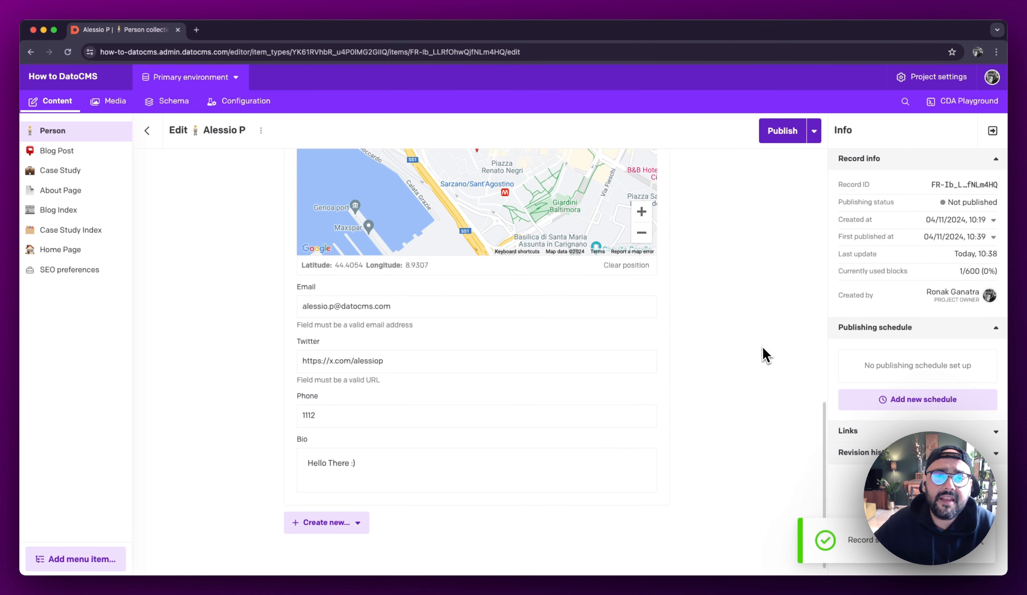
Step: Review the saved Person record from its Avatar and Category through the Contact Info block's address and bio
{"action": "scroll", "coordinate": [765, 357], "scroll_direction": "up", "scroll_amount": 6}
{"action": "scroll", "coordinate": [765, 357], "scroll_direction": "up", "scroll_amount": 8}
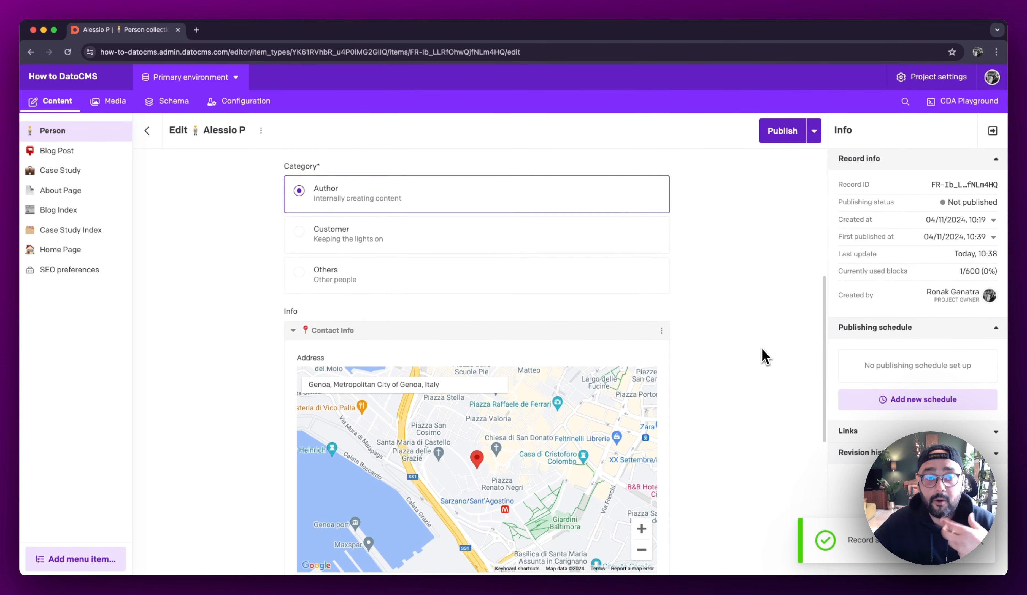
{"action": "scroll", "coordinate": [765, 357], "scroll_direction": "up", "scroll_amount": 3}
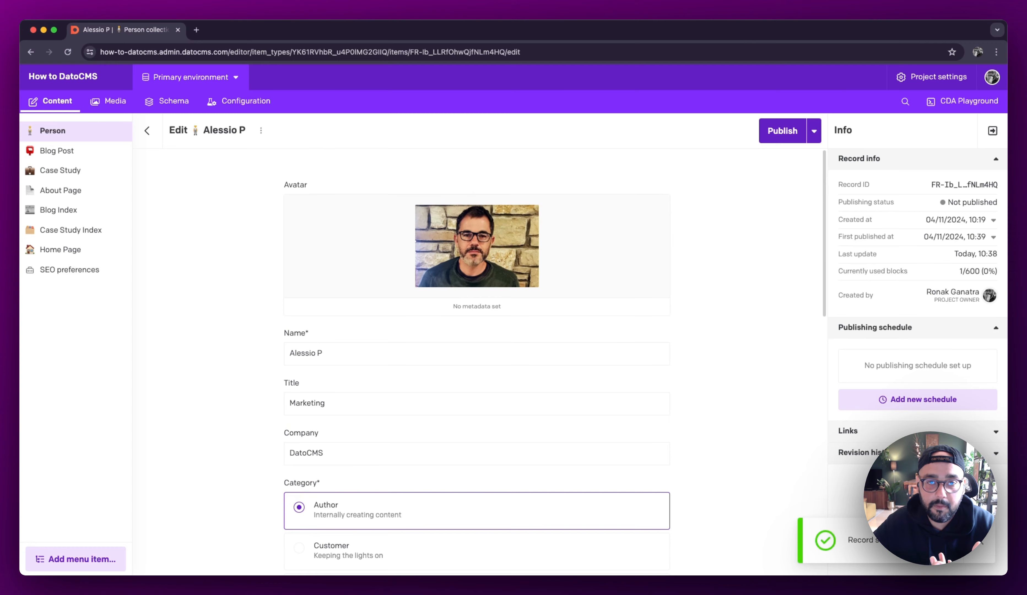
{"action": "scroll", "coordinate": [765, 356], "scroll_direction": "down", "scroll_amount": 10}
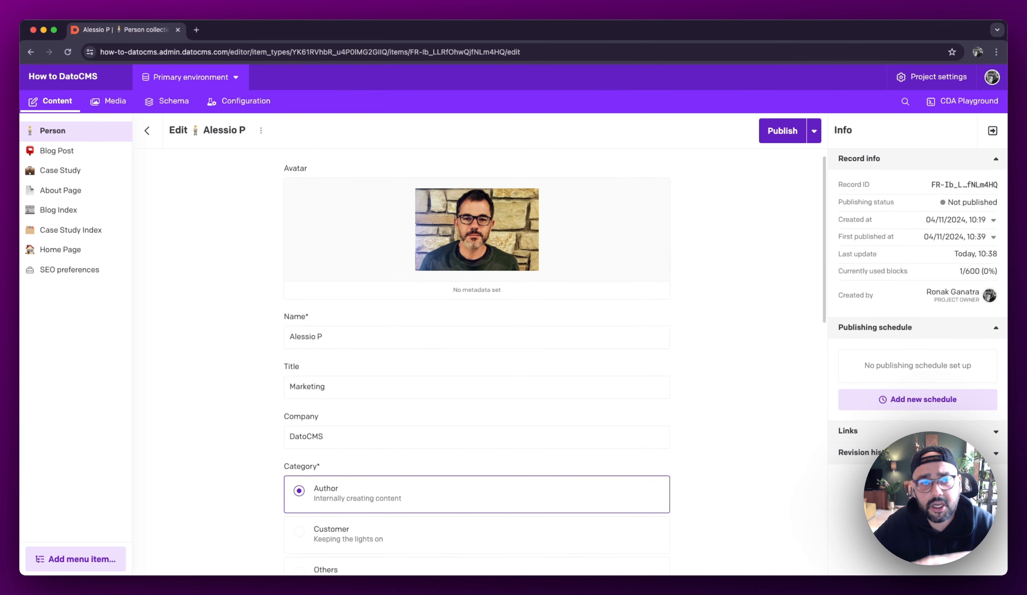
{"action": "scroll", "coordinate": [554, 363], "scroll_direction": "down", "scroll_amount": 6}
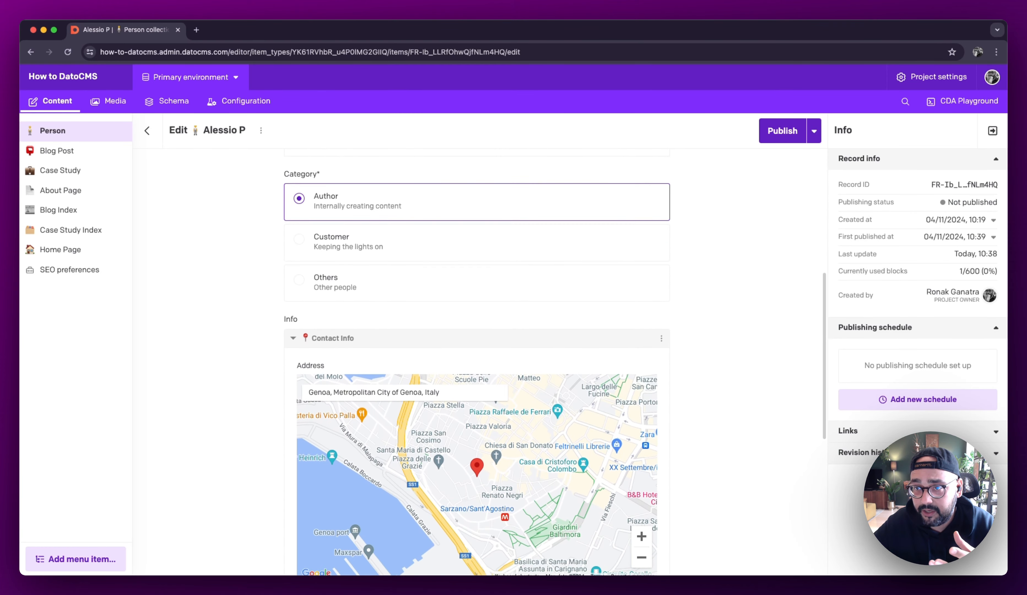
{"action": "scroll", "coordinate": [555, 355], "scroll_direction": "down", "scroll_amount": 3}
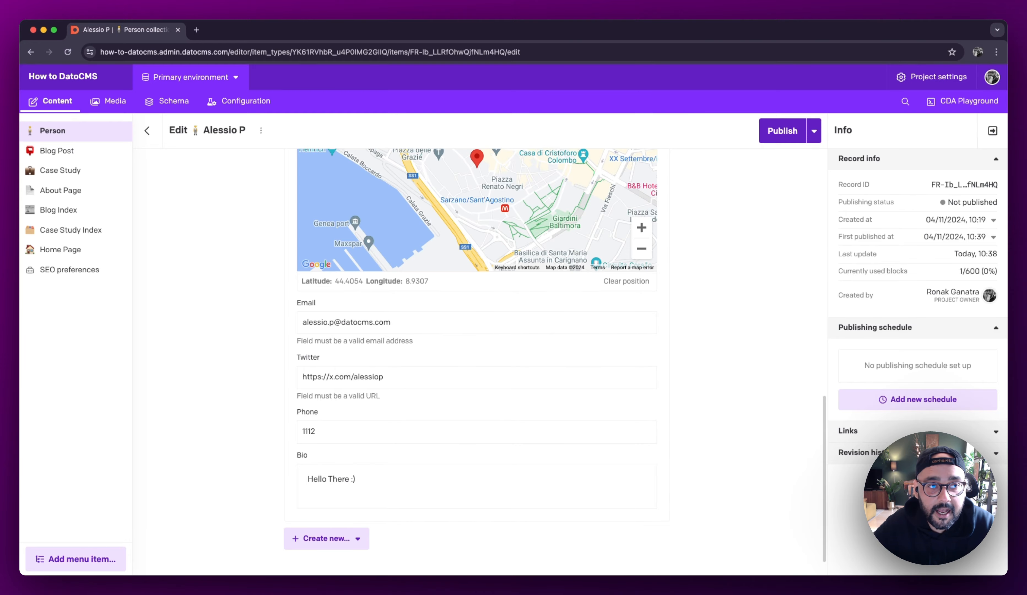
Step: Open the other, already published Person record from the Person collection and upload an image as its Avatar
{"action": "left_click", "coordinate": [147, 132]}
{"action": "left_click", "coordinate": [234, 279]}
{"action": "left_click", "coordinate": [434, 246]}
{"action": "double_click", "coordinate": [324, 170]}
Step: Add a Contact Info block to the published record's Info field and set its Address to Berlin, Germany
{"action": "scroll", "coordinate": [485, 279], "scroll_direction": "down", "scroll_amount": 4}
{"action": "left_click", "coordinate": [354, 509]}
{"action": "left_click", "coordinate": [343, 543]}
{"action": "scroll", "coordinate": [356, 509], "scroll_direction": "down", "scroll_amount": 7}
{"action": "left_click", "coordinate": [320, 252]}
{"action": "type", "text": "Berlin"}
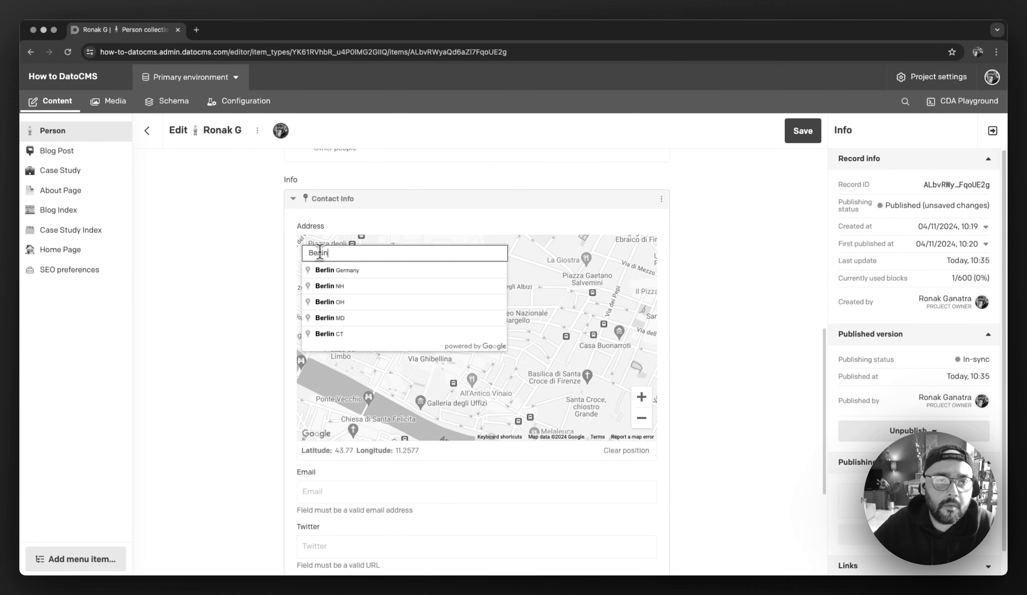
{"action": "left_click", "coordinate": [329, 270]}
Step: Fill in the block's Email with the contact's email and its Twitter with the contact's twitter.com profile URL
{"action": "scroll", "coordinate": [356, 305], "scroll_direction": "down", "scroll_amount": 5}
{"action": "left_click", "coordinate": [340, 313]}
{"action": "key", "text": "Tab"}
{"action": "type", "text": "https://twitter.com/gunnyganatra"}
{"action": "key", "text": "Tab"}
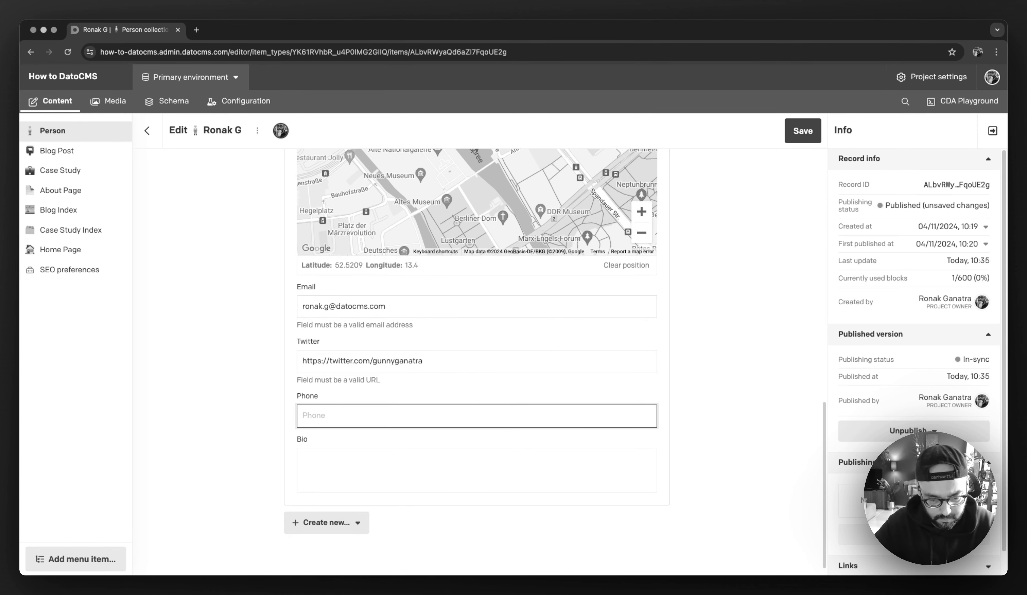
Step: Fill in the contact's phone number, set the Bio to "NA", save the record and return to the Person collection
{"action": "type", "text": "1234"}
{"action": "key", "text": "Tab"}
{"action": "type", "text": "NA"}
{"action": "key", "text": "super+s"}
{"action": "left_click", "coordinate": [147, 130]}
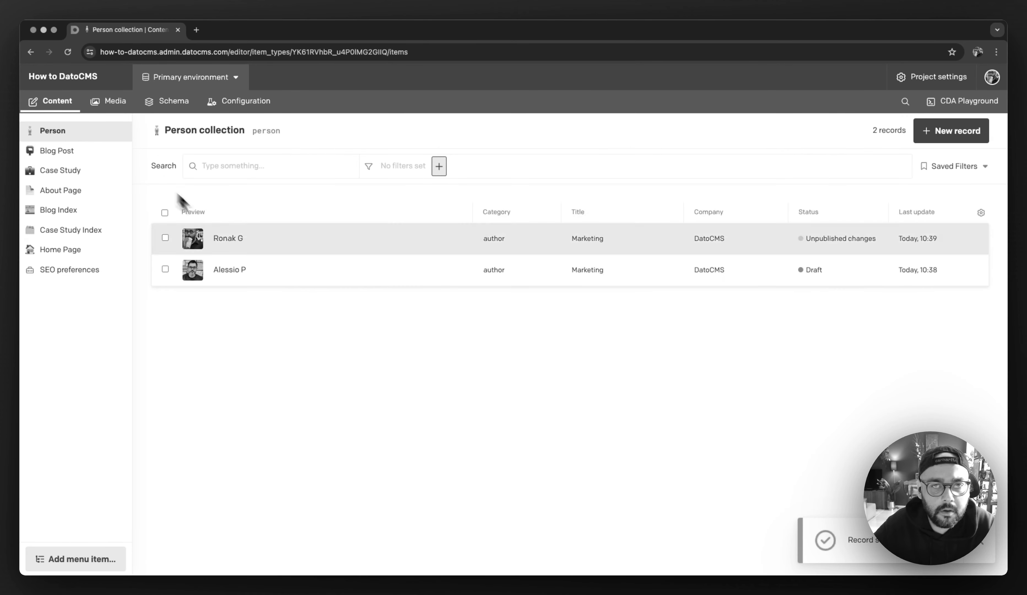
Step: Create a new Person record with the person's name, the Title Product and the Company Acme
{"action": "left_click", "coordinate": [958, 131]}
{"action": "left_click", "coordinate": [355, 314]}
{"action": "type", "text": "Fabien B"}
{"action": "key", "text": "Tab"}
{"action": "type", "text": "Product"}
{"action": "key", "text": "Tab"}
{"action": "type", "text": "Acme"}
Step: Upload an image as the new record's Avatar, set its Category to Author and save it, returning to the Person collection
{"action": "left_click", "coordinate": [431, 248]}
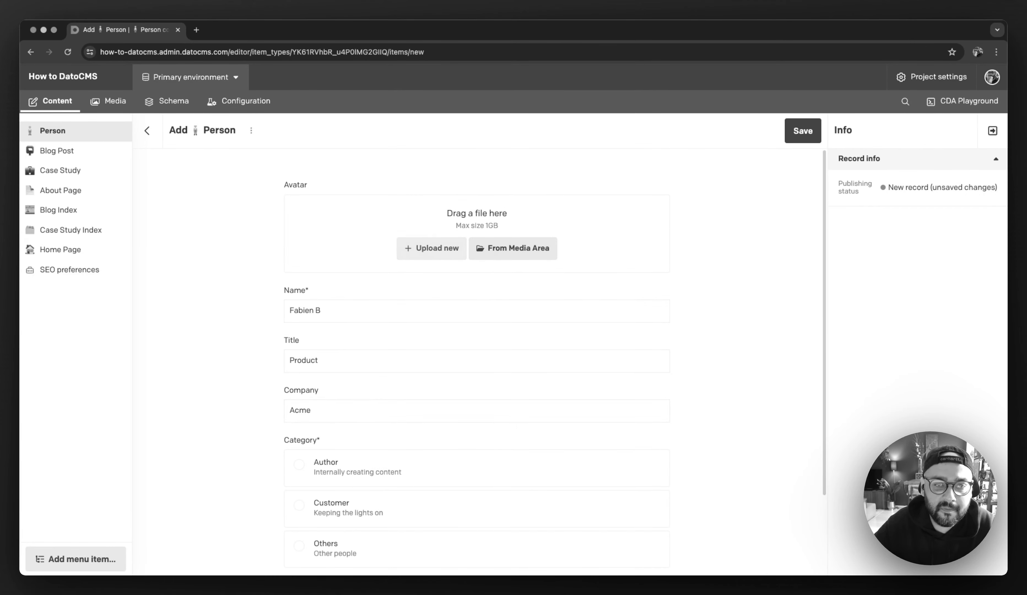
{"action": "double_click", "coordinate": [328, 143]}
{"action": "scroll", "coordinate": [308, 380], "scroll_direction": "down", "scroll_amount": 3}
{"action": "left_click", "coordinate": [309, 382]}
{"action": "left_click", "coordinate": [798, 131]}
{"action": "left_click", "coordinate": [147, 130]}
Step: Start another Person record and upload an image as its Avatar
{"action": "left_click", "coordinate": [950, 131]}
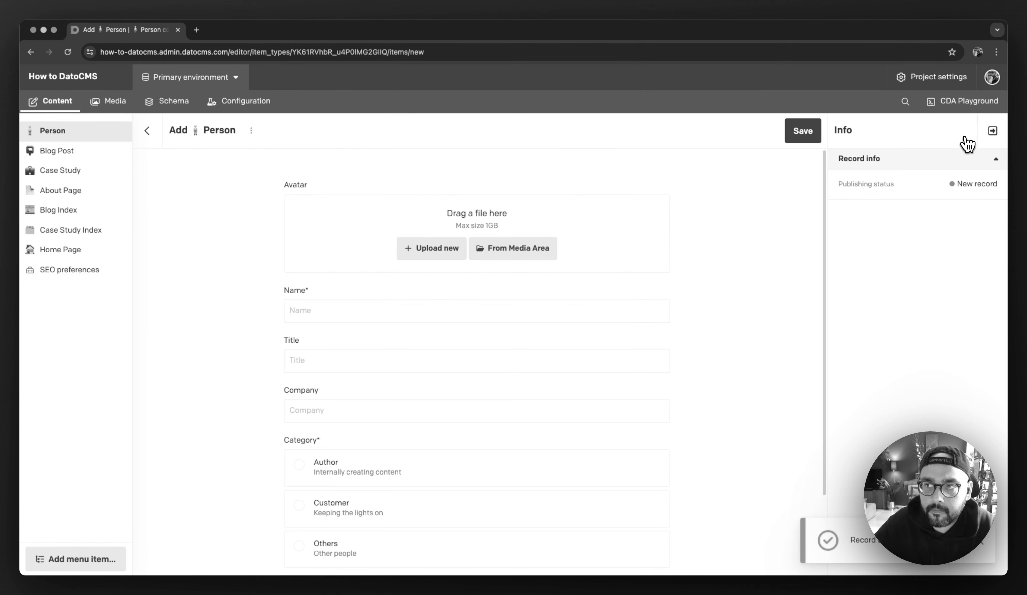
{"action": "left_click", "coordinate": [415, 248]}
{"action": "double_click", "coordinate": [331, 153]}
Step: Enter the person's name, Title Head of People, Company Acme and Category Author, then save the record and return to the collection
{"action": "left_click", "coordinate": [342, 352]}
{"action": "type", "text": "Makenna D"}
{"action": "key", "text": "Tab"}
{"action": "type", "text": "Head of People"}
{"action": "key", "text": "Tab"}
{"action": "type", "text": "Acme"}
{"action": "left_click", "coordinate": [359, 524]}
{"action": "left_click", "coordinate": [806, 133]}
{"action": "left_click", "coordinate": [147, 131]}
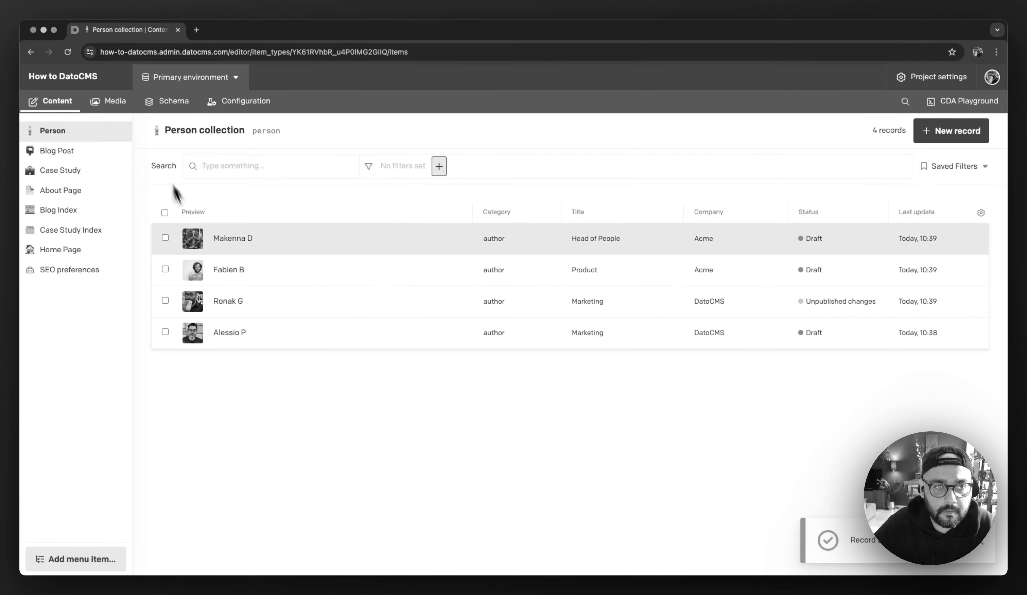
Step: Start another Person record and upload a new image as its Avatar
{"action": "left_click", "coordinate": [951, 131]}
{"action": "left_click", "coordinate": [433, 248]}
{"action": "double_click", "coordinate": [329, 166]}
Step: Enter the person's name, Title Head of Content, Company Acme and Category Author, then save the record and return to the collection
{"action": "left_click", "coordinate": [362, 351]}
{"action": "type", "text": "Mo K"}
{"action": "key", "text": "Tab"}
{"action": "type", "text": "Head of CO"}
{"action": "key", "text": "BackSpace"}
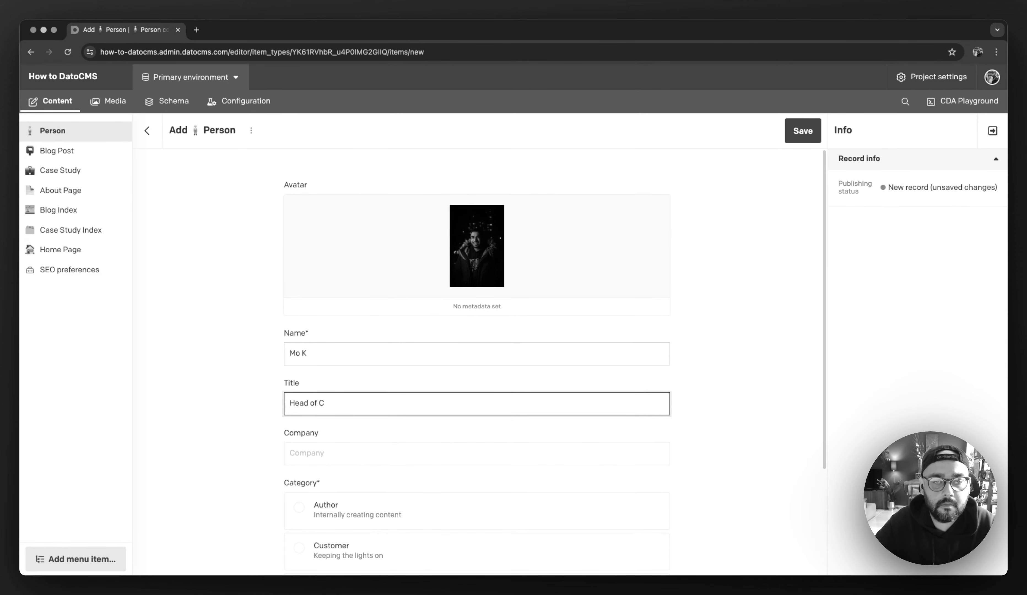
{"action": "type", "text": "ontent"}
{"action": "key", "text": "Tab"}
{"action": "type", "text": "Acme"}
{"action": "left_click", "coordinate": [390, 518]}
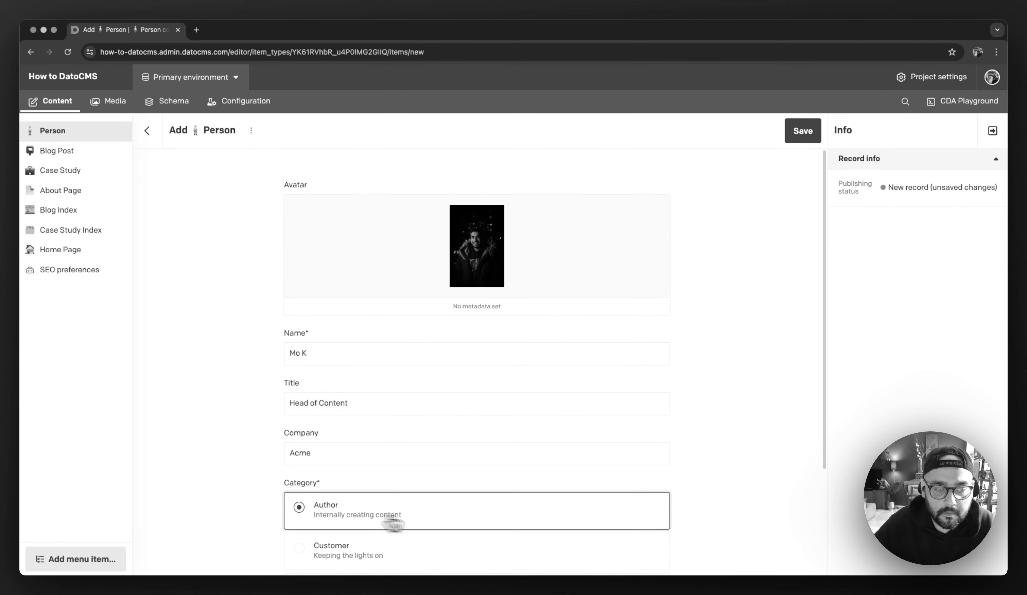
{"action": "left_click", "coordinate": [803, 130]}
{"action": "left_click", "coordinate": [148, 131]}
Step: Add a further Person record and upload an image as its Avatar
{"action": "left_click", "coordinate": [939, 131]}
{"action": "left_click", "coordinate": [425, 255]}
{"action": "double_click", "coordinate": [339, 192]}
Step: Enter the person's name, Title Head of Operations, Company Acme and Category Author, then save the record and return to the collection
{"action": "left_click", "coordinate": [330, 355]}
{"action": "type", "text": "Sara N"}
{"action": "key", "text": "Tab"}
{"action": "type", "text": "Head of Operations"}
{"action": "key", "text": "Tab"}
{"action": "type", "text": "Acme"}
{"action": "left_click", "coordinate": [429, 524]}
{"action": "left_click", "coordinate": [800, 137]}
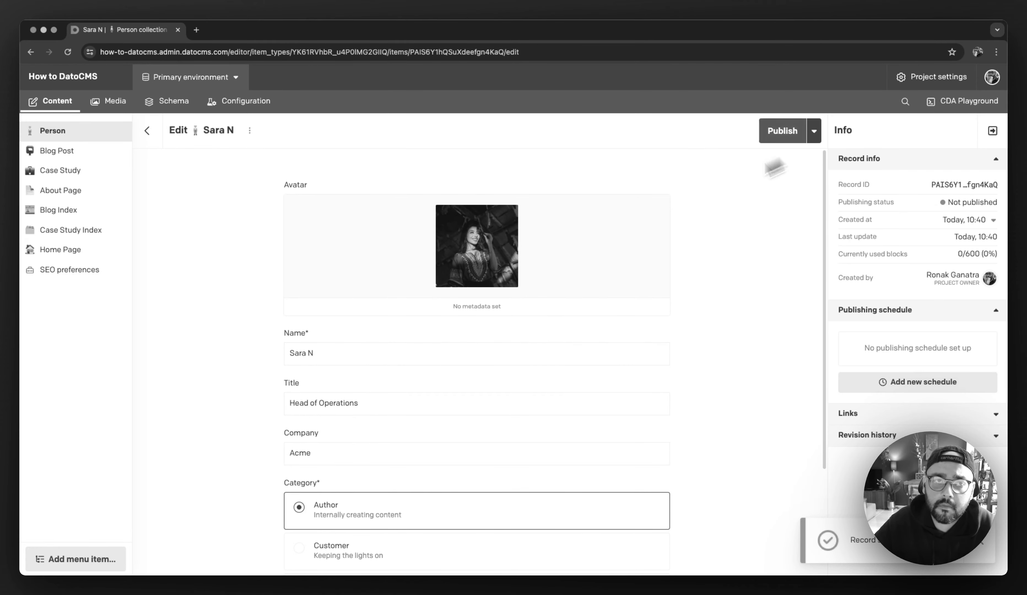
{"action": "left_click", "coordinate": [147, 132]}
Step: Add one more Person record and upload an image as its Avatar
{"action": "left_click", "coordinate": [947, 131]}
{"action": "left_click", "coordinate": [425, 247]}
{"action": "double_click", "coordinate": [325, 193]}
Step: Enter the person's name, Title Head of Dev, Company Acme and Category Author, then save the record and return to the collection
{"action": "left_click", "coordinate": [325, 359]}
{"action": "type", "text": "Veel A"}
{"action": "key", "text": "Tab"}
{"action": "type", "text": "Head of Dev"}
{"action": "key", "text": "Tab"}
{"action": "type", "text": "Acme"}
{"action": "left_click", "coordinate": [424, 511]}
{"action": "left_click", "coordinate": [803, 131]}
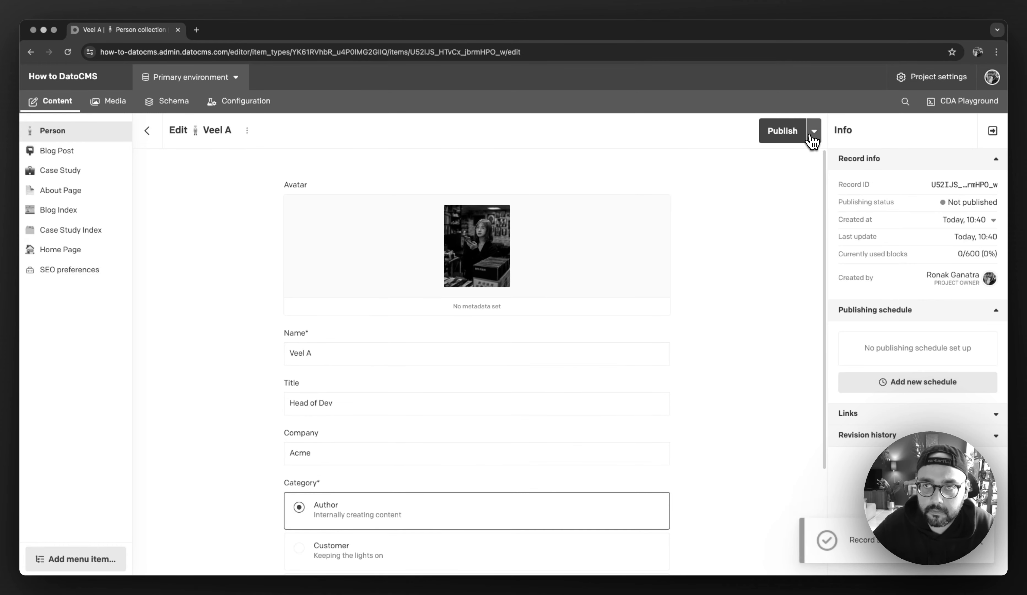
{"action": "left_click", "coordinate": [147, 131]}
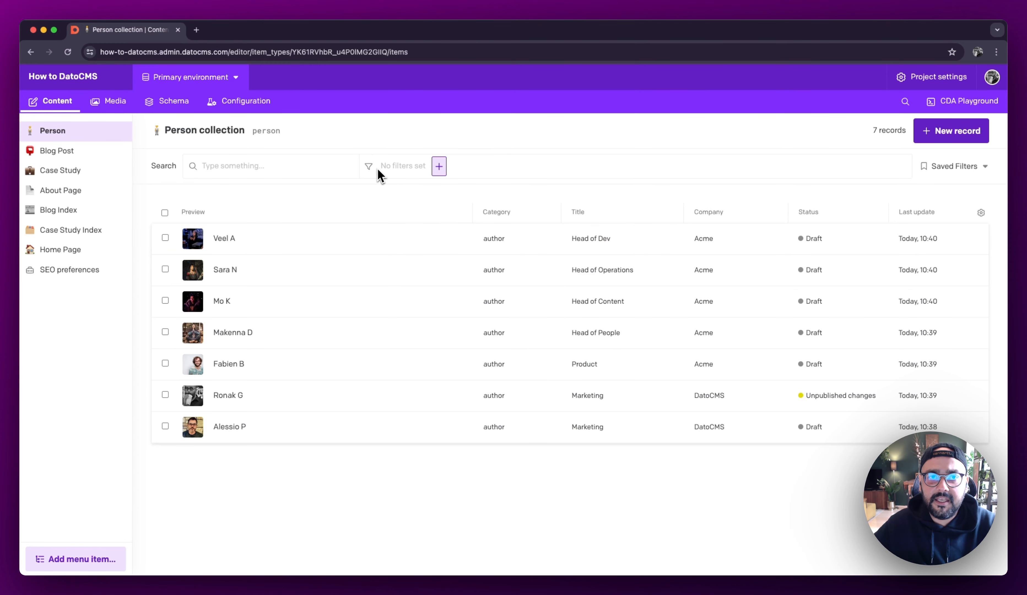
Step: Filter the Person collection to records whose Category contains Author
{"action": "triple_click", "coordinate": [390, 167]}
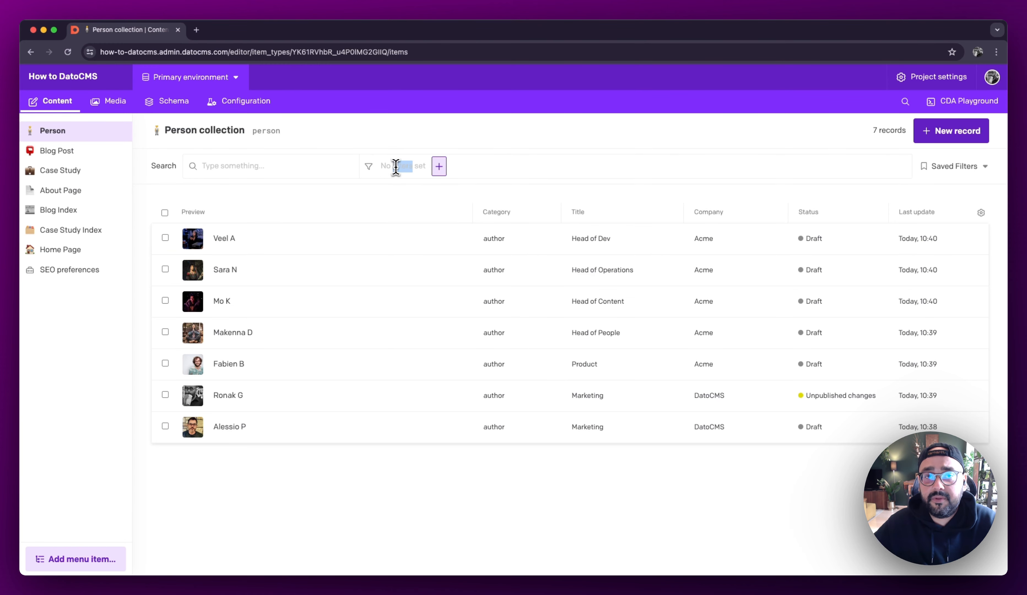
{"action": "left_click", "coordinate": [439, 167]}
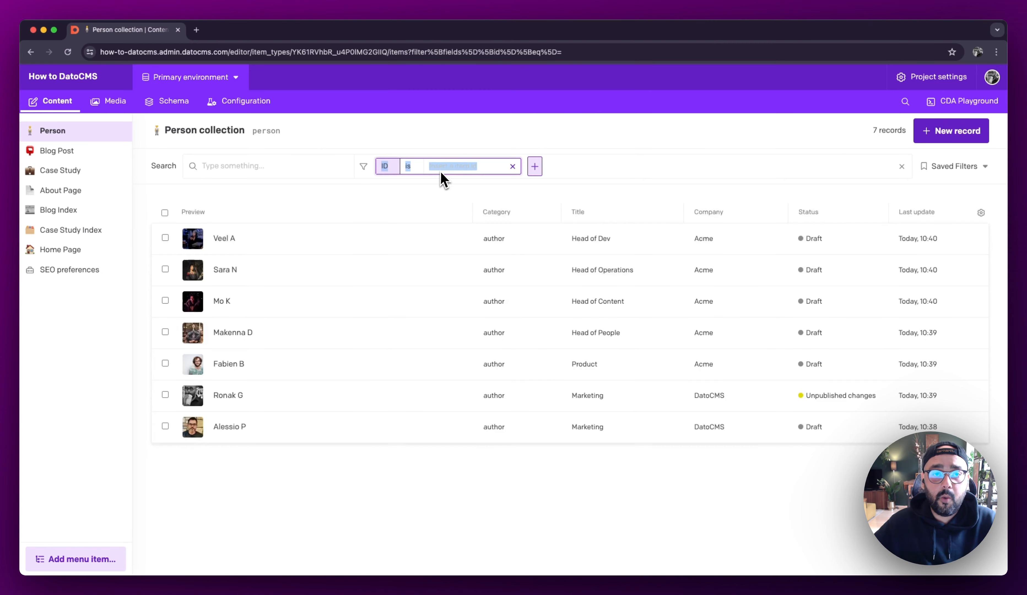
{"action": "left_click", "coordinate": [384, 171]}
{"action": "scroll", "coordinate": [429, 302], "scroll_direction": "down", "scroll_amount": 3}
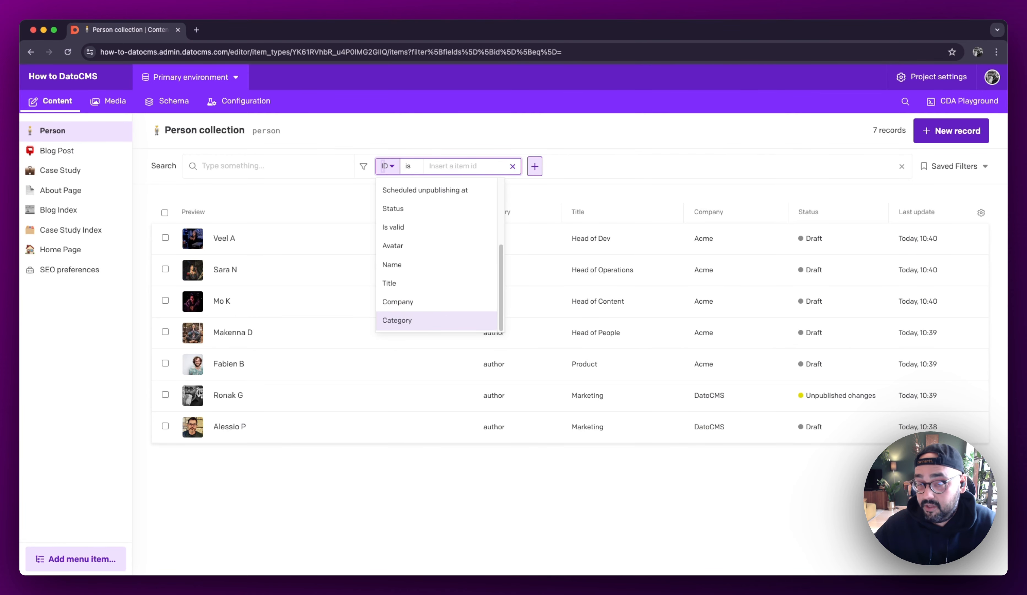
{"action": "left_click", "coordinate": [448, 323]}
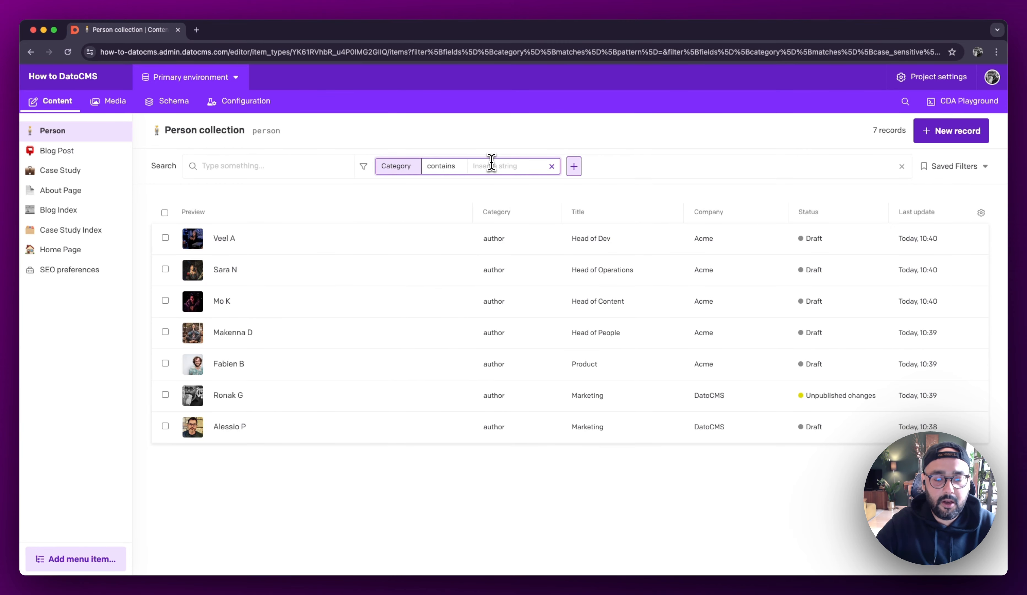
{"action": "type", "text": "Author"}
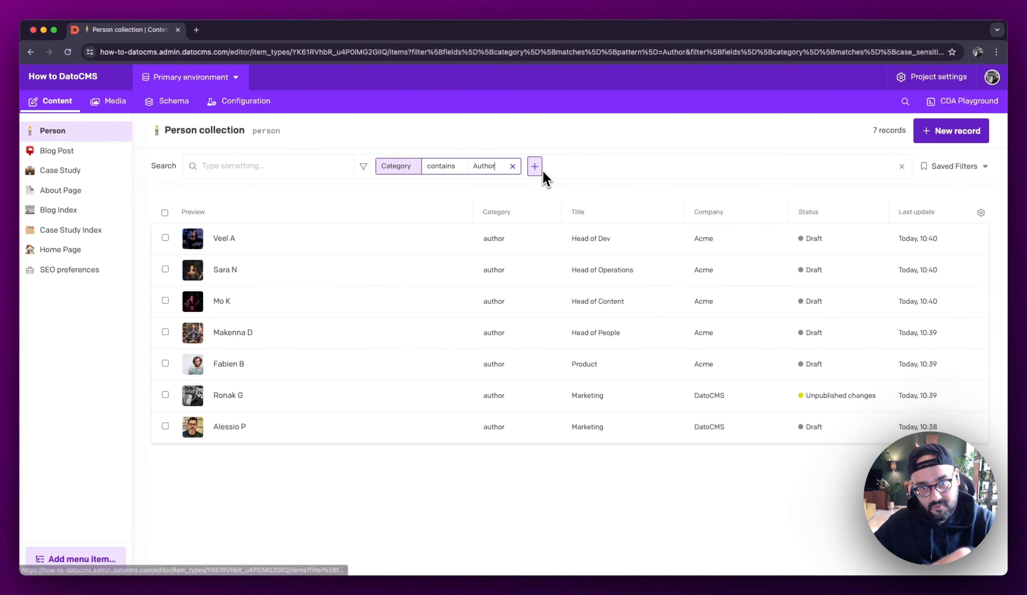
Step: Try the Category filter with the value Customer and set it back to Author
{"action": "double_click", "coordinate": [482, 166]}
{"action": "type", "text": "Customer"}
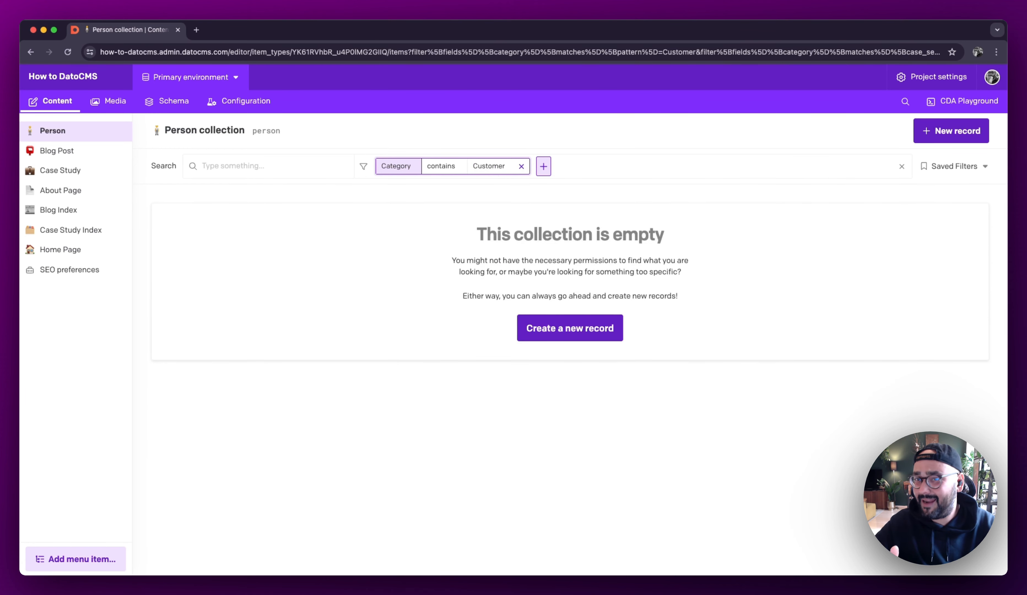
{"action": "double_click", "coordinate": [488, 167]}
{"action": "type", "text": "Author"}
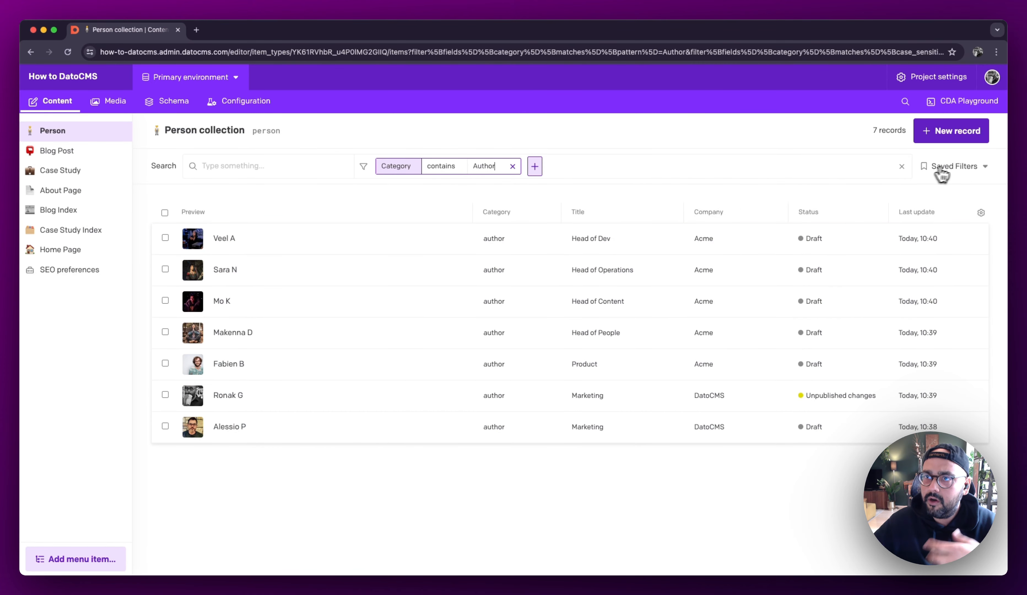
Step: Save the current filter as Authors with a writing-hand emoji, shared with every other user
{"action": "left_click", "coordinate": [954, 166]}
{"action": "left_click", "coordinate": [925, 240]}
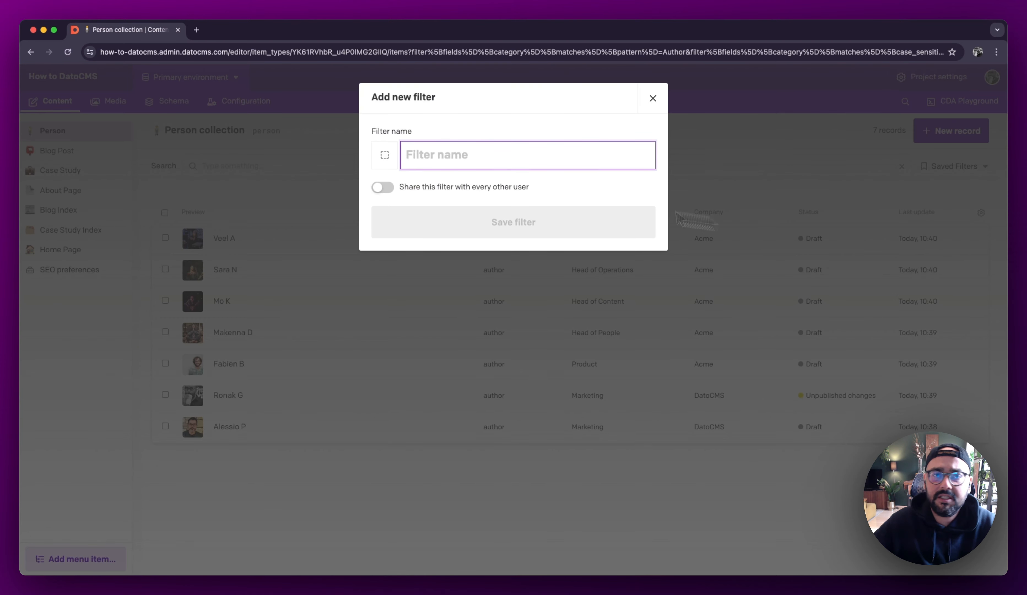
{"action": "type", "text": "Authors"}
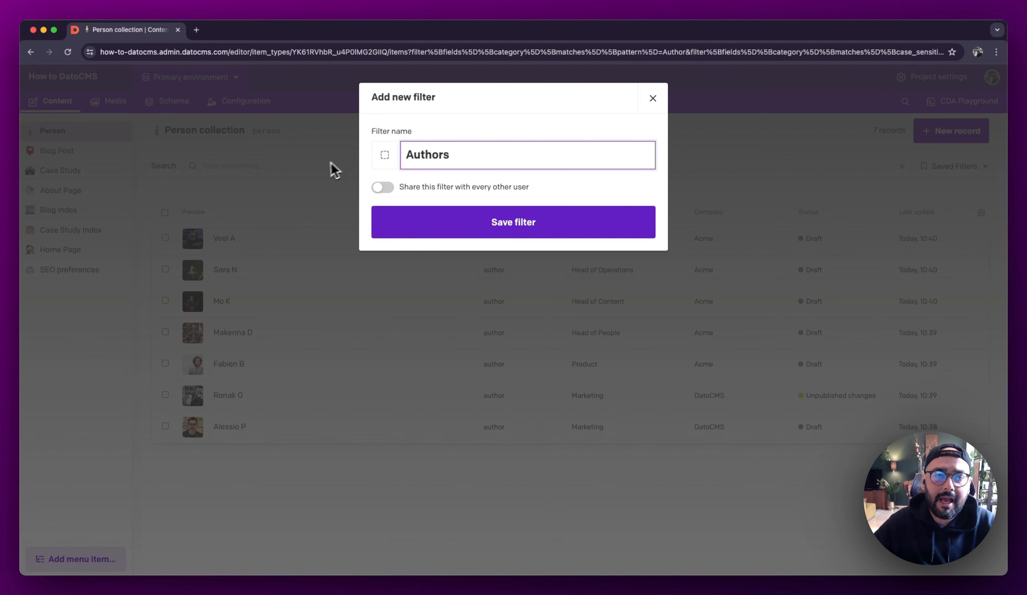
{"action": "left_click", "coordinate": [384, 155]}
{"action": "left_click", "coordinate": [393, 236]}
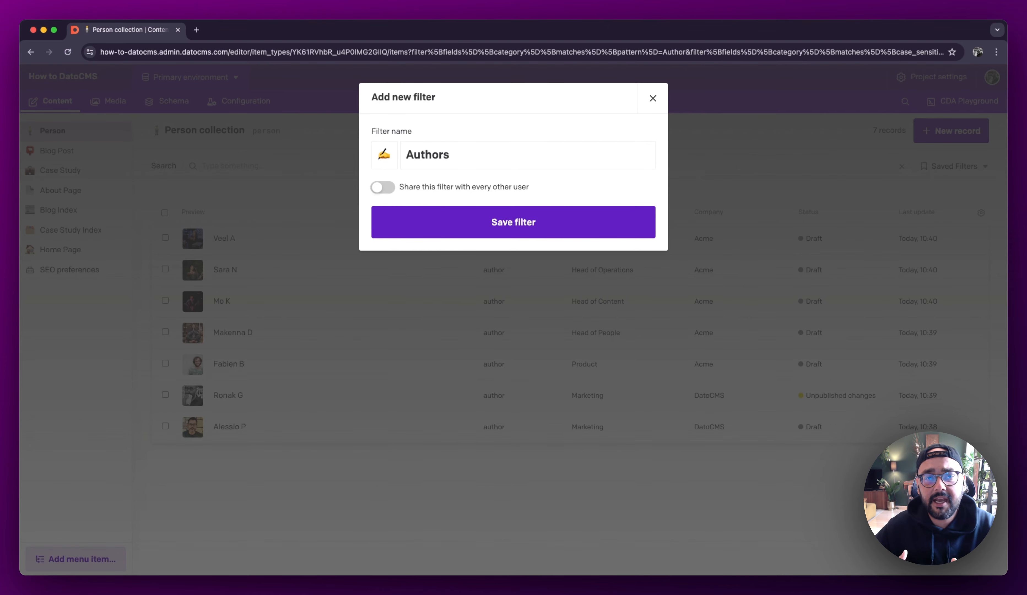
{"action": "left_click", "coordinate": [383, 187]}
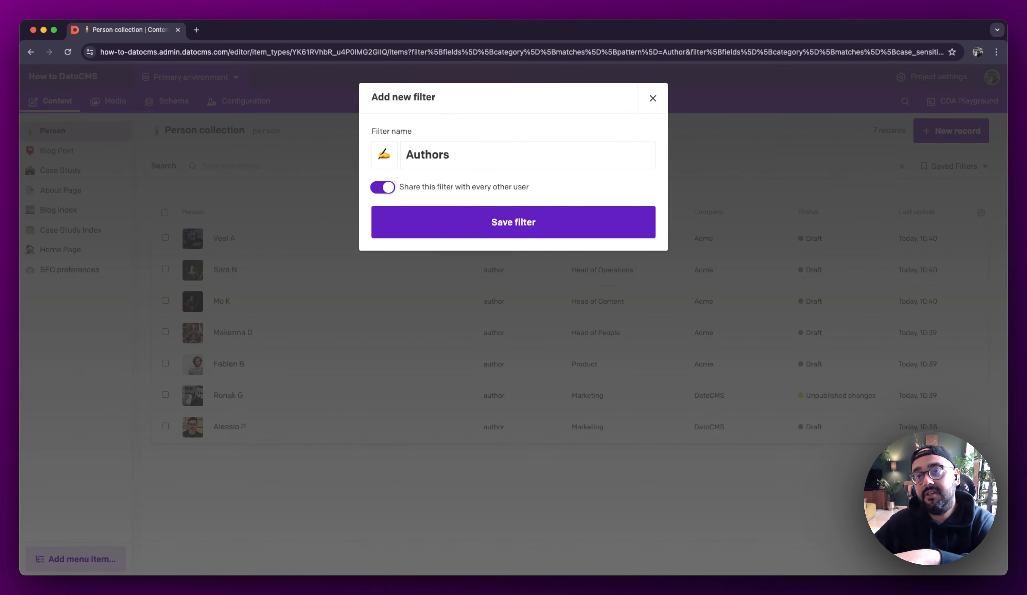
{"action": "left_click", "coordinate": [536, 232]}
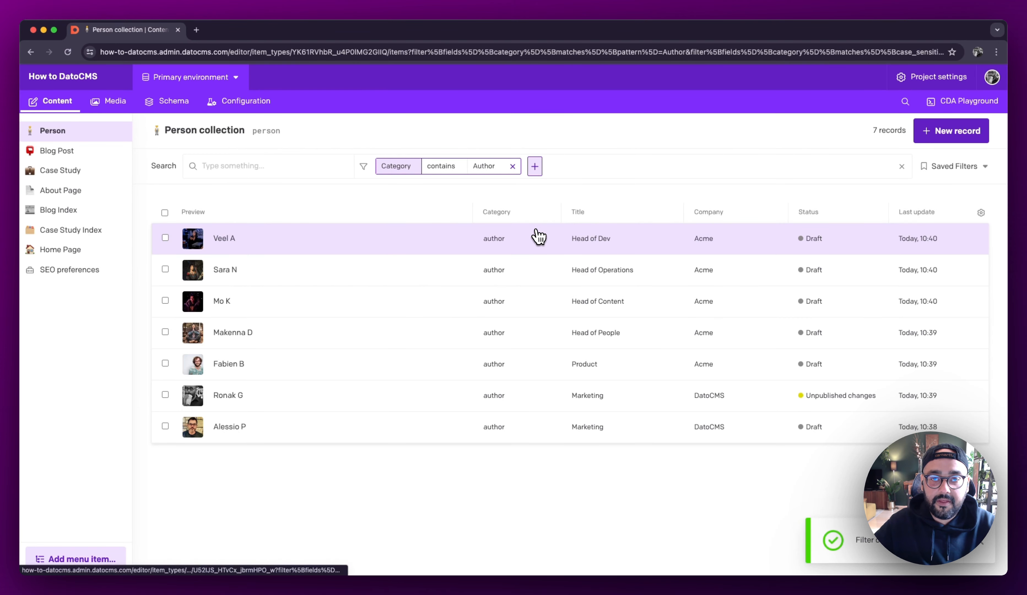